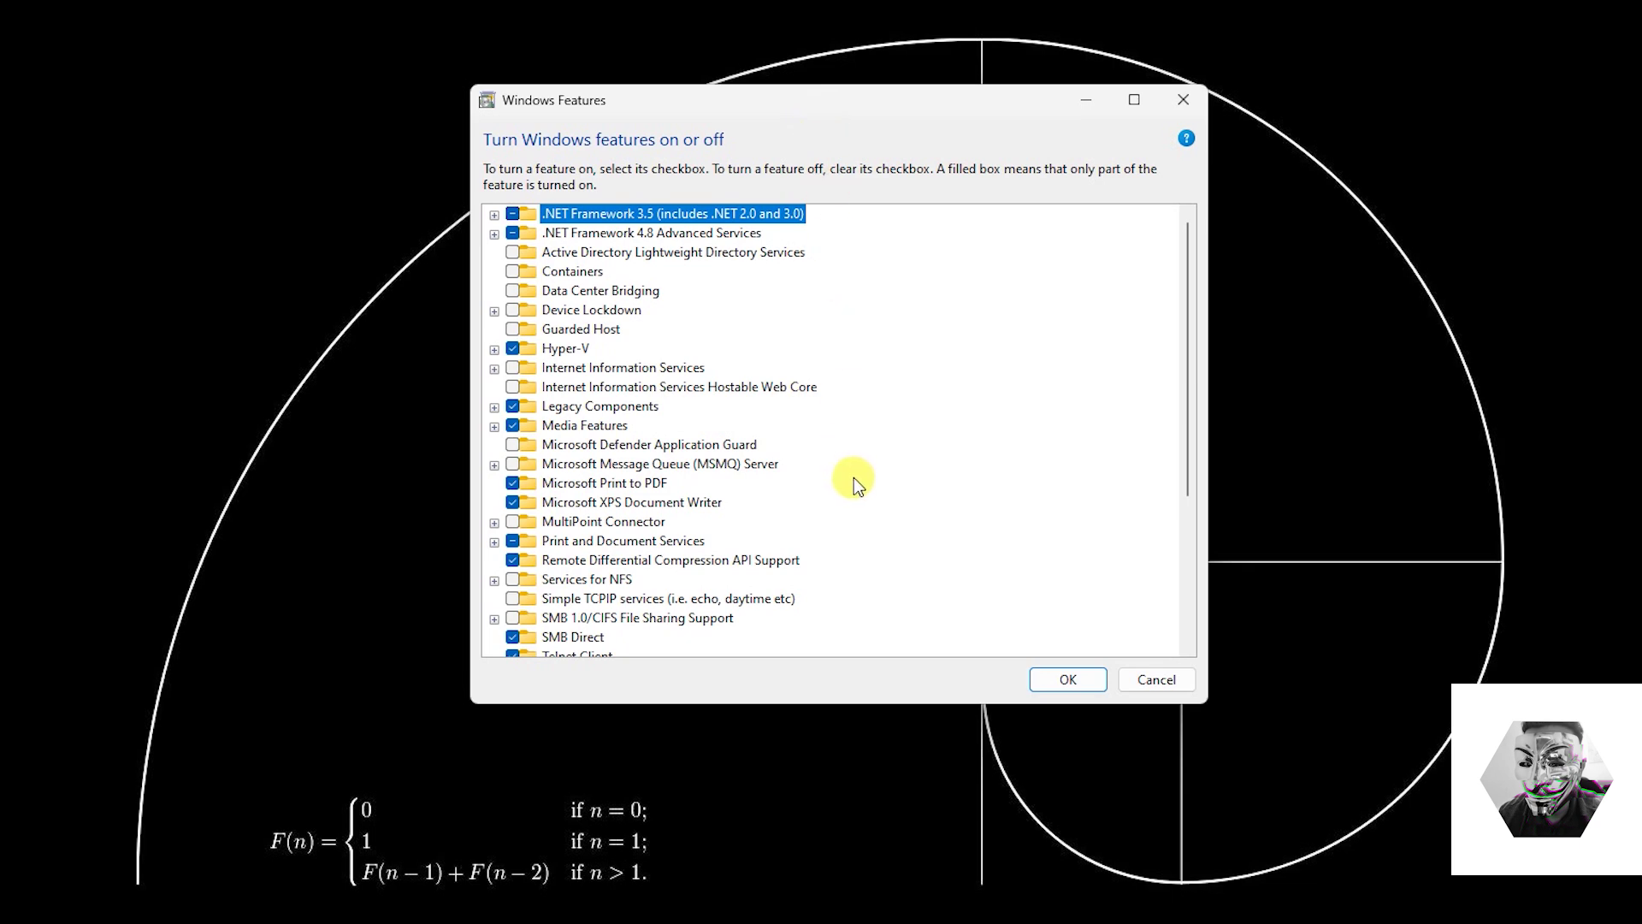
Confirm Windows Subsystem for Linux, Virtual Machine Platform and Windows Hypervisor Platform are ticked.
scroll(855, 479, down, 4)
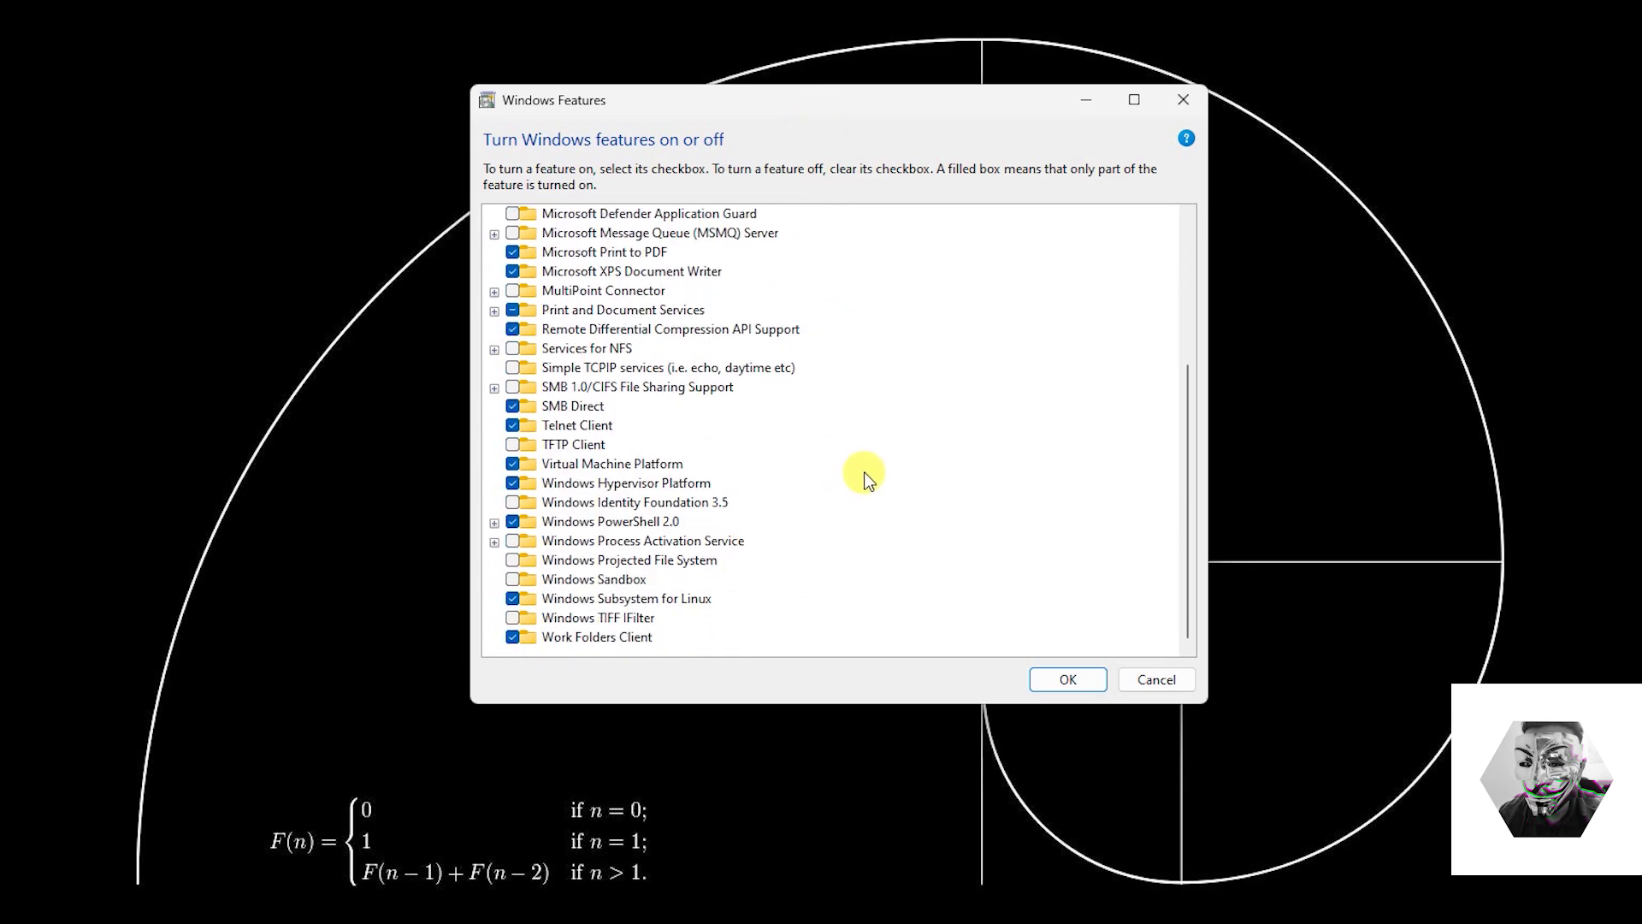
click(657, 602)
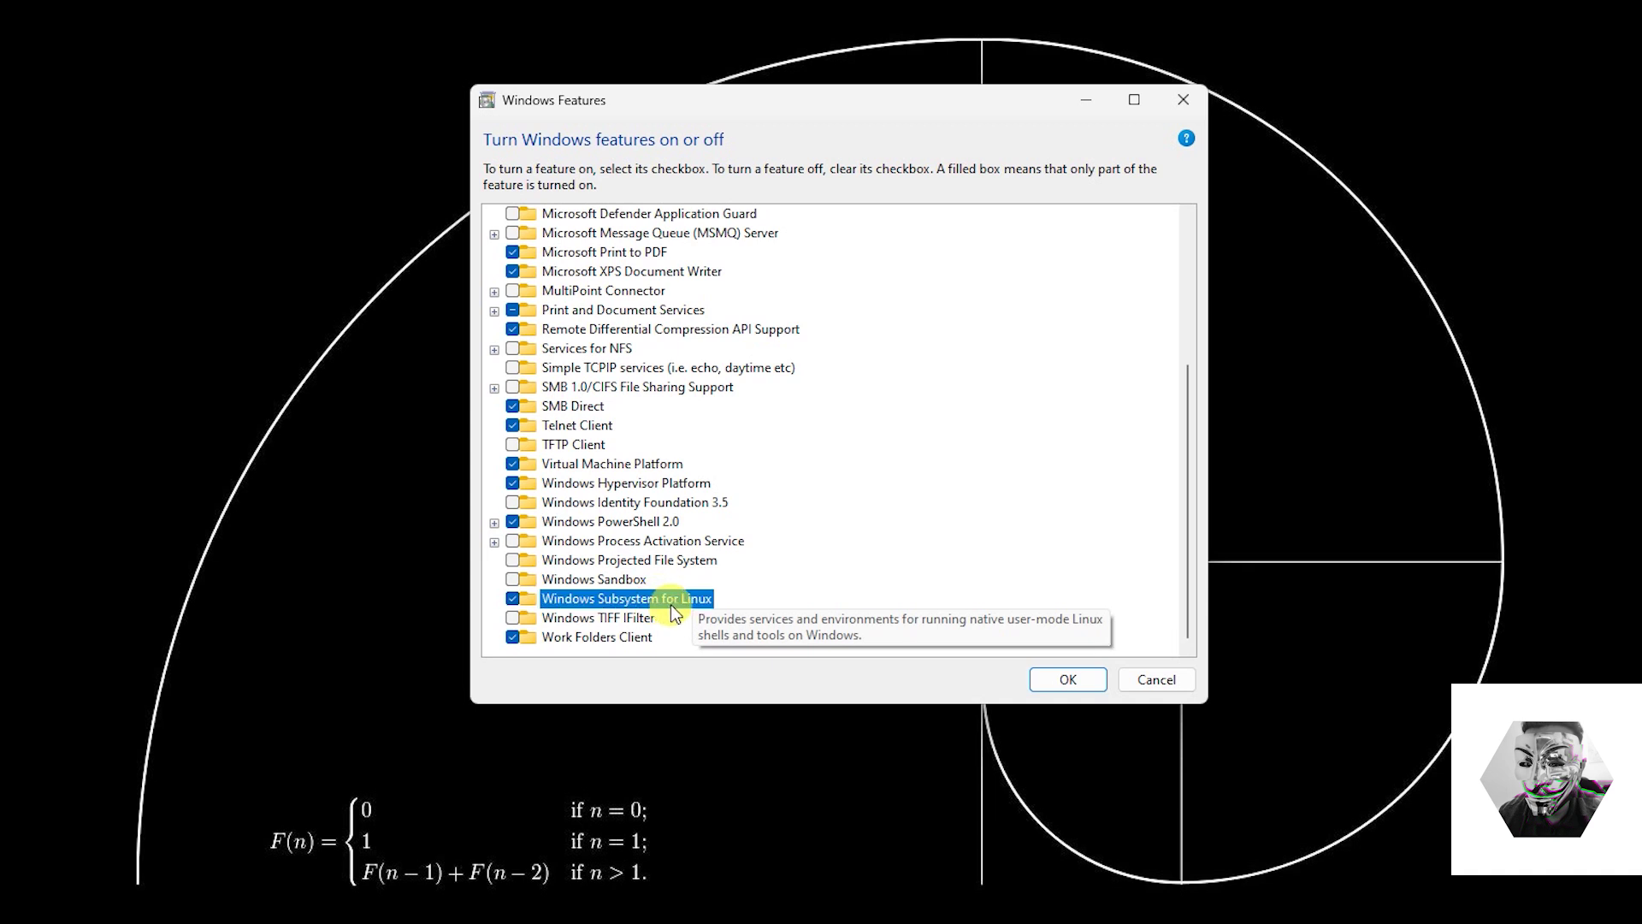
click(634, 469)
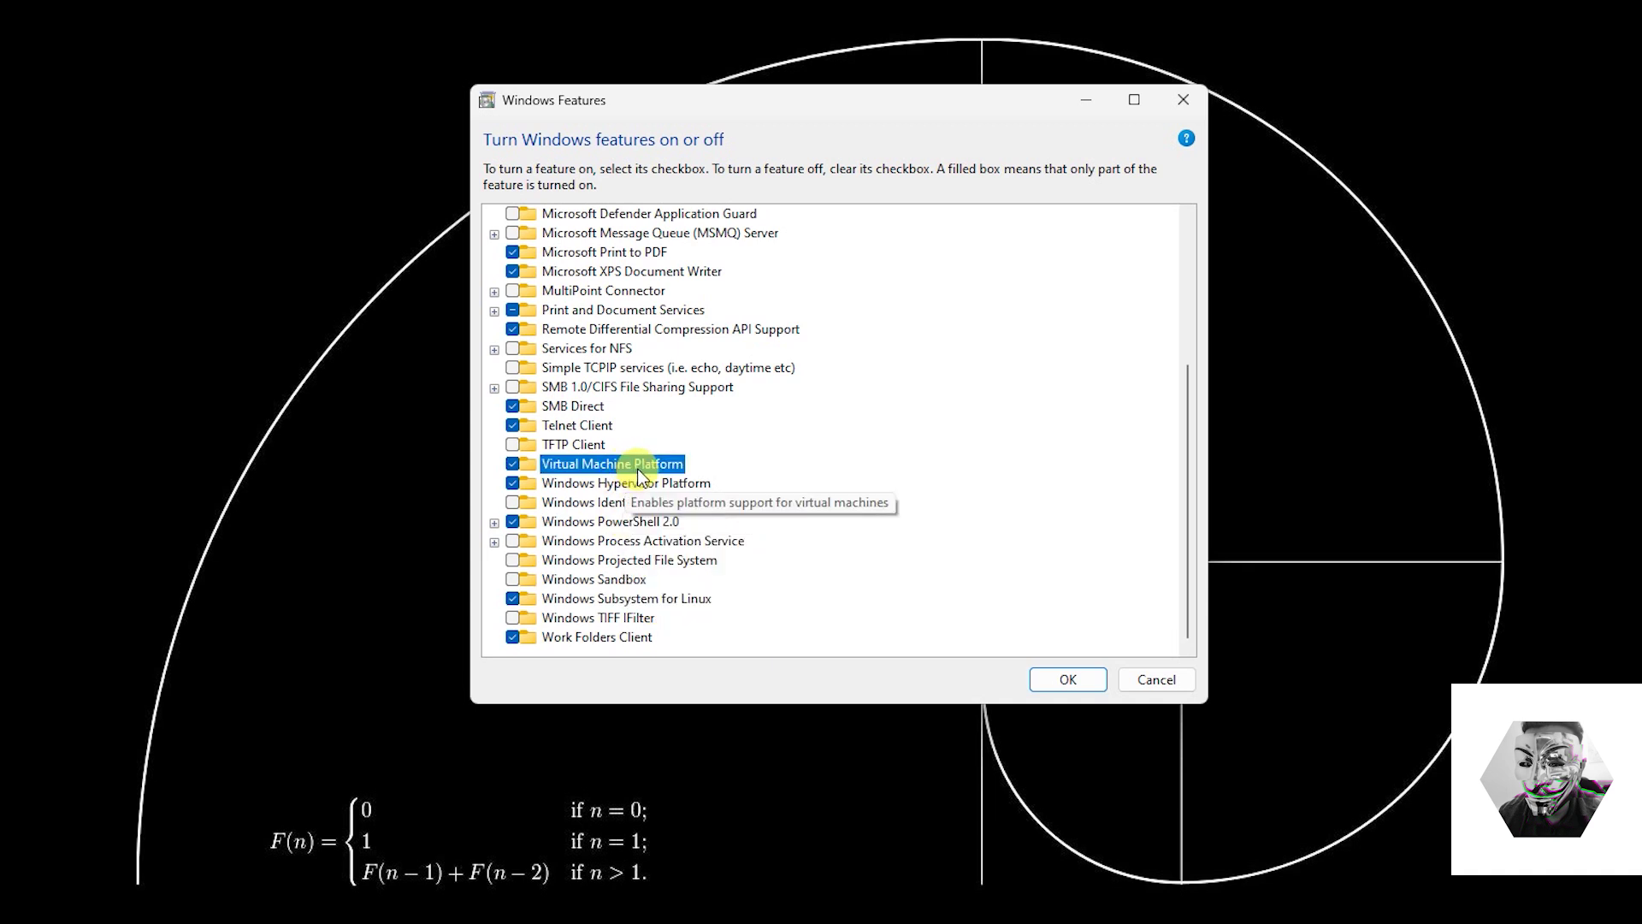
click(660, 490)
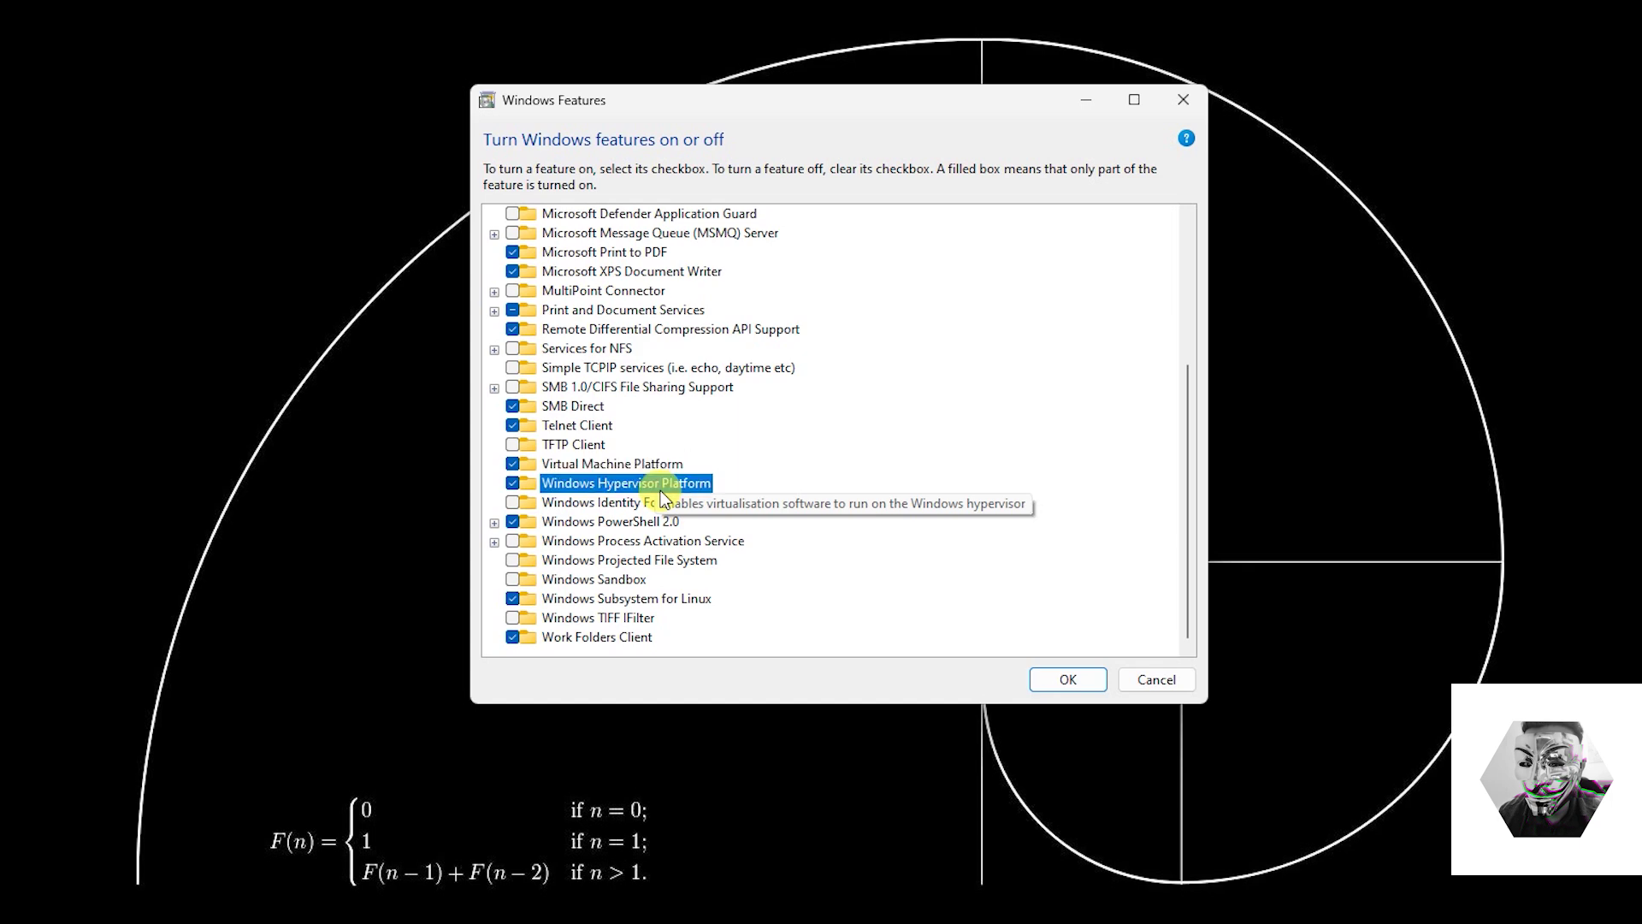
Expand Hyper-V to show its checked Management Tools and Platform sub-features.
scroll(645, 275, up, 4)
scroll(644, 276, up, 2)
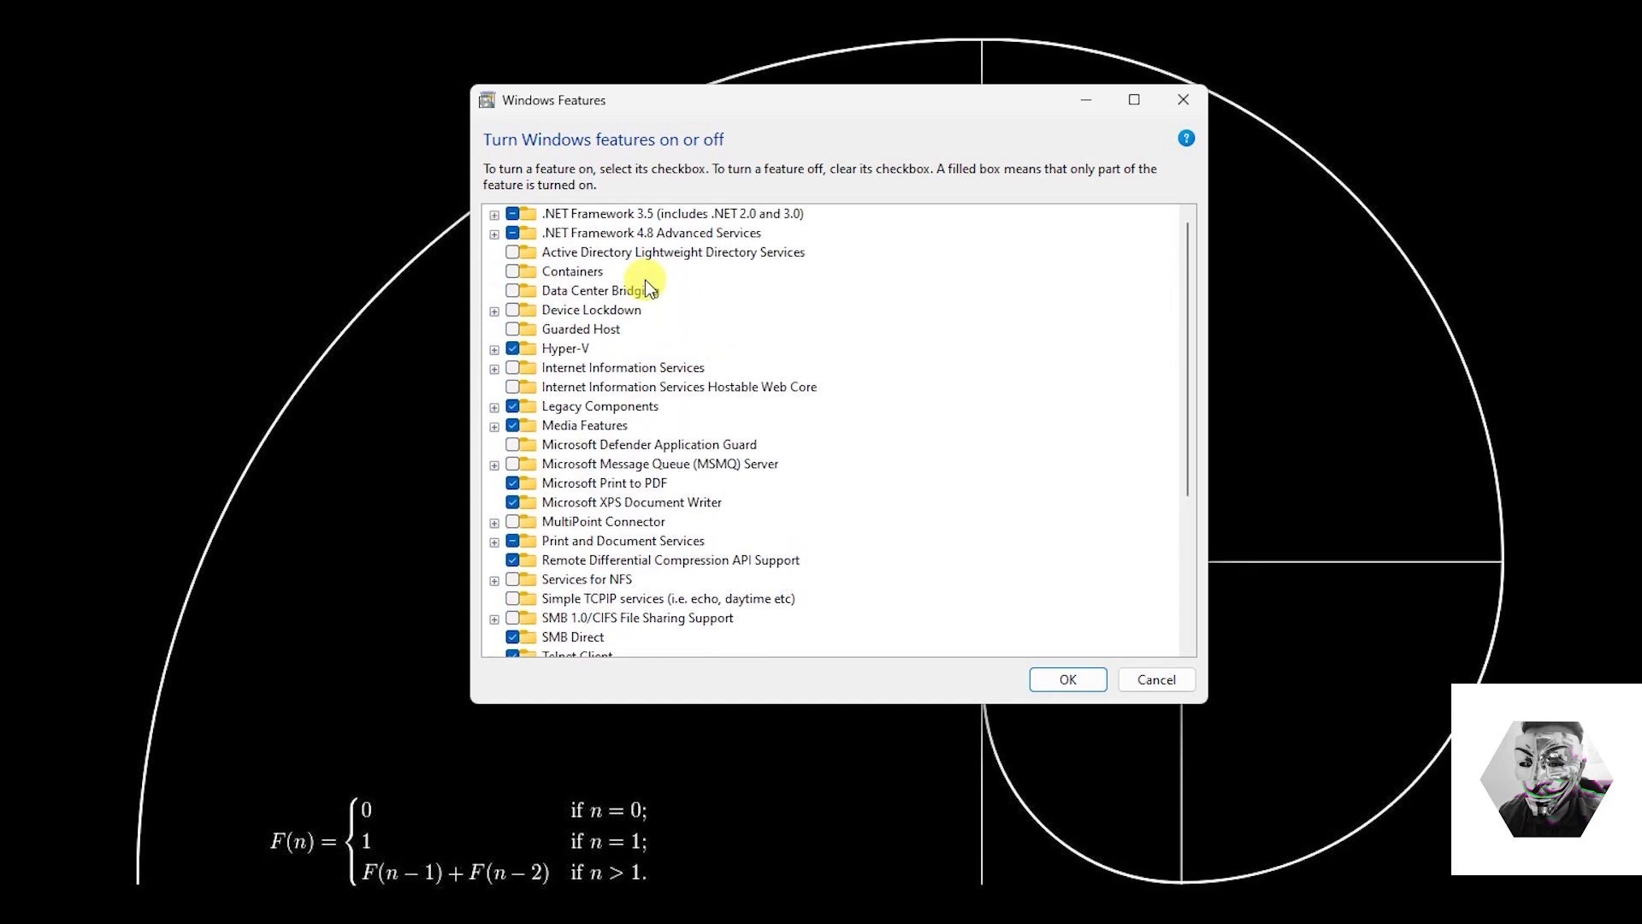
click(567, 347)
click(494, 348)
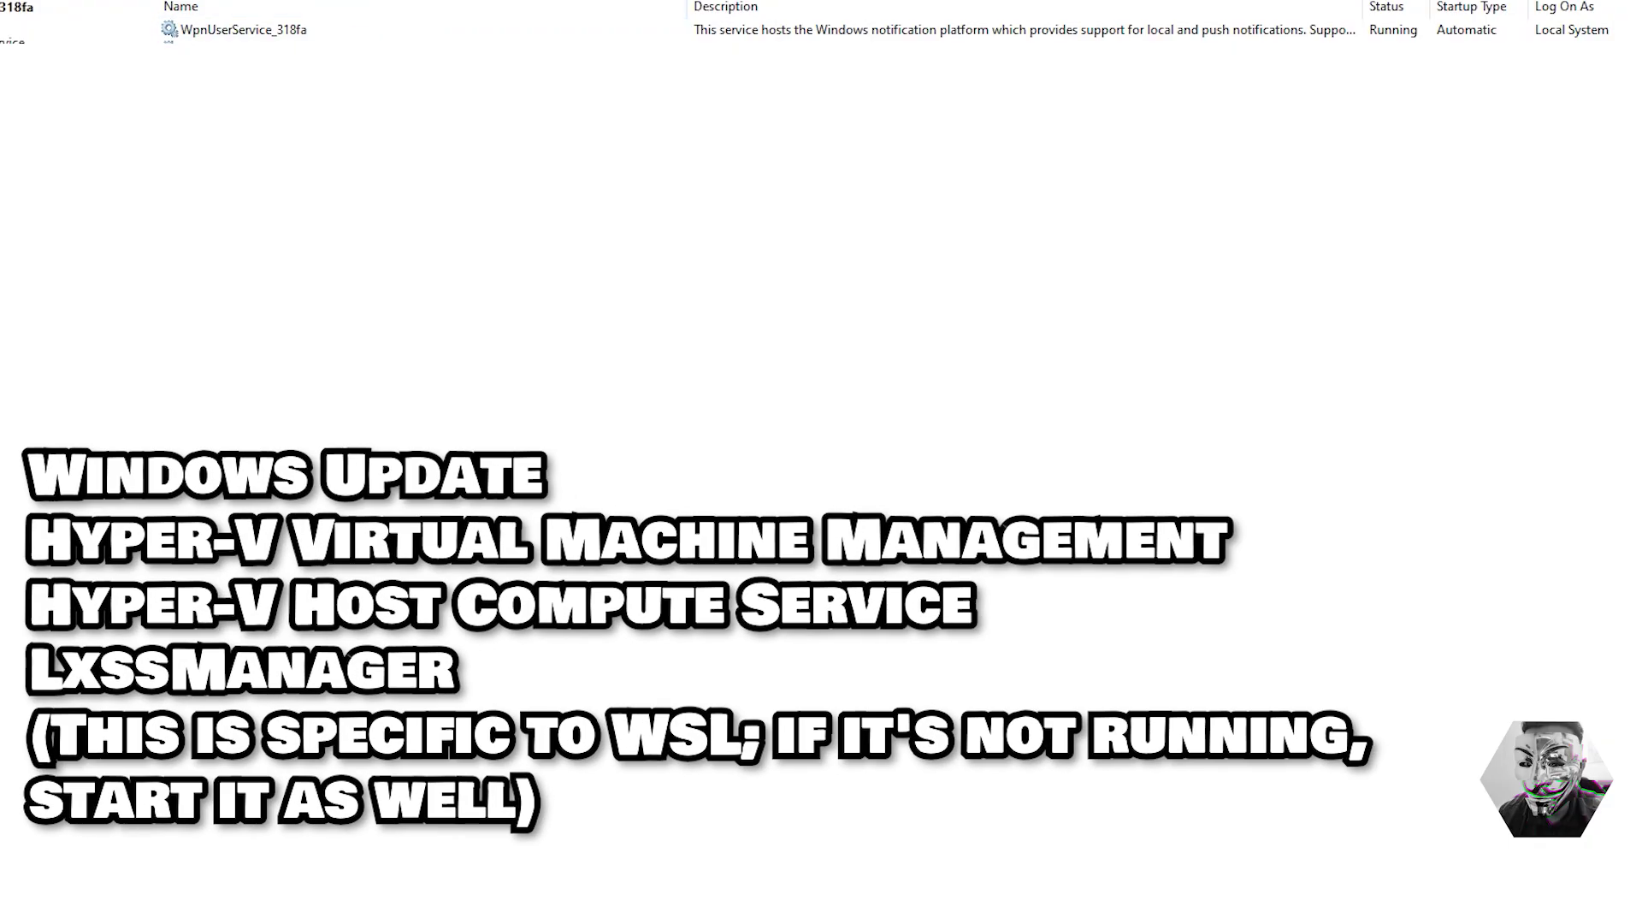
Check LxssManager, view then close Windows Update's properties, and jump to the Hyper-V services.
click(245, 30)
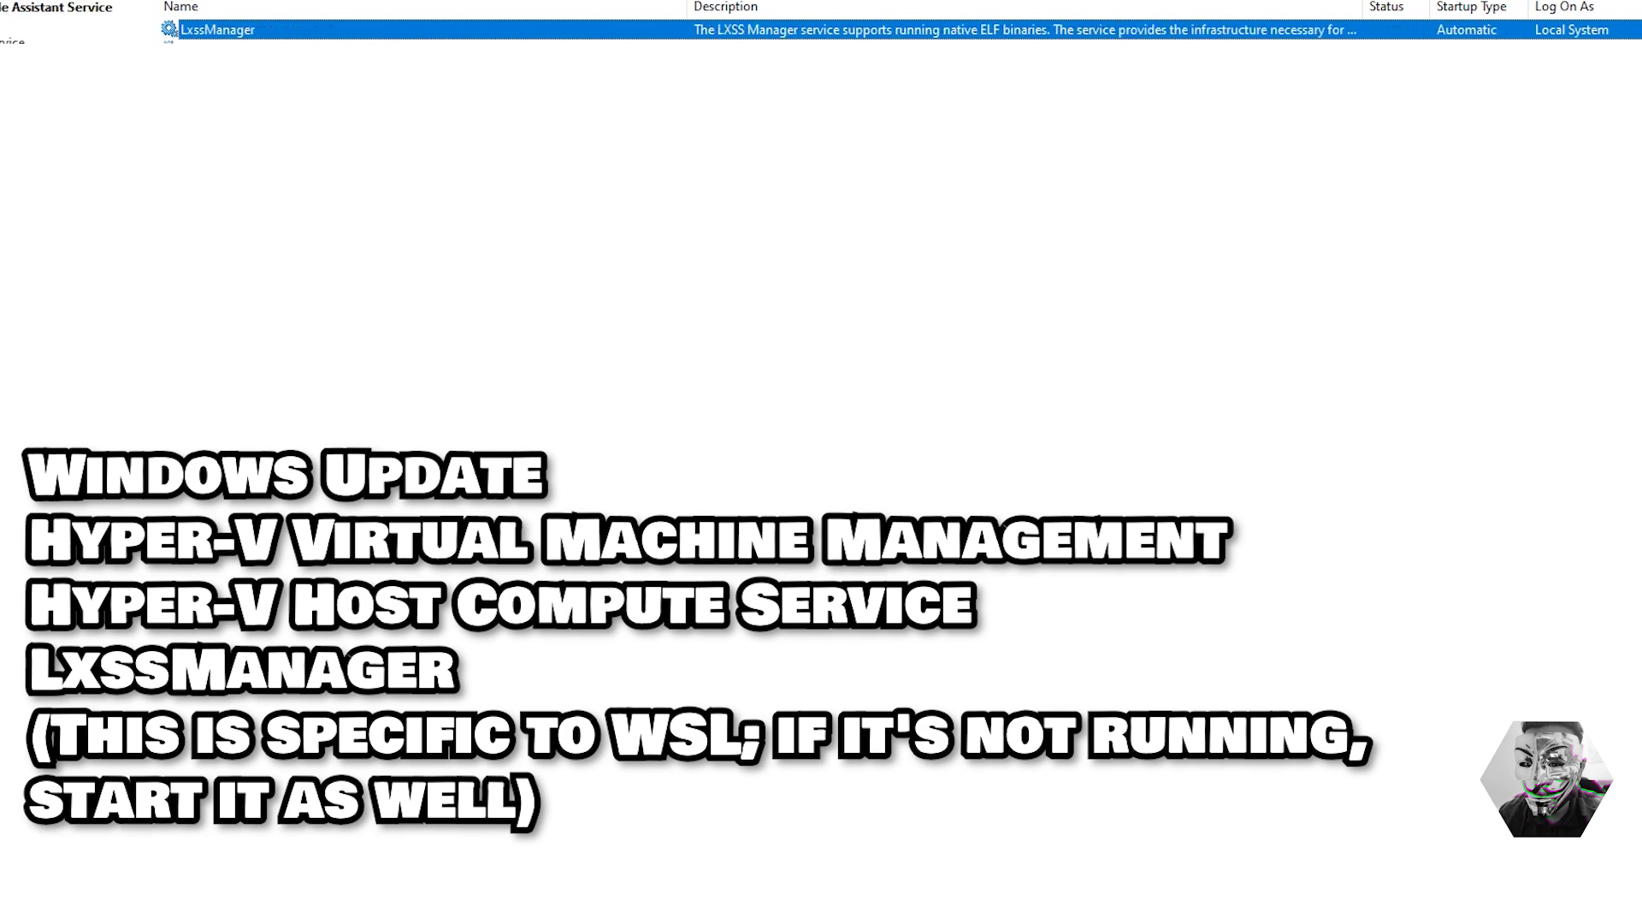
click(214, 31)
key(Down)
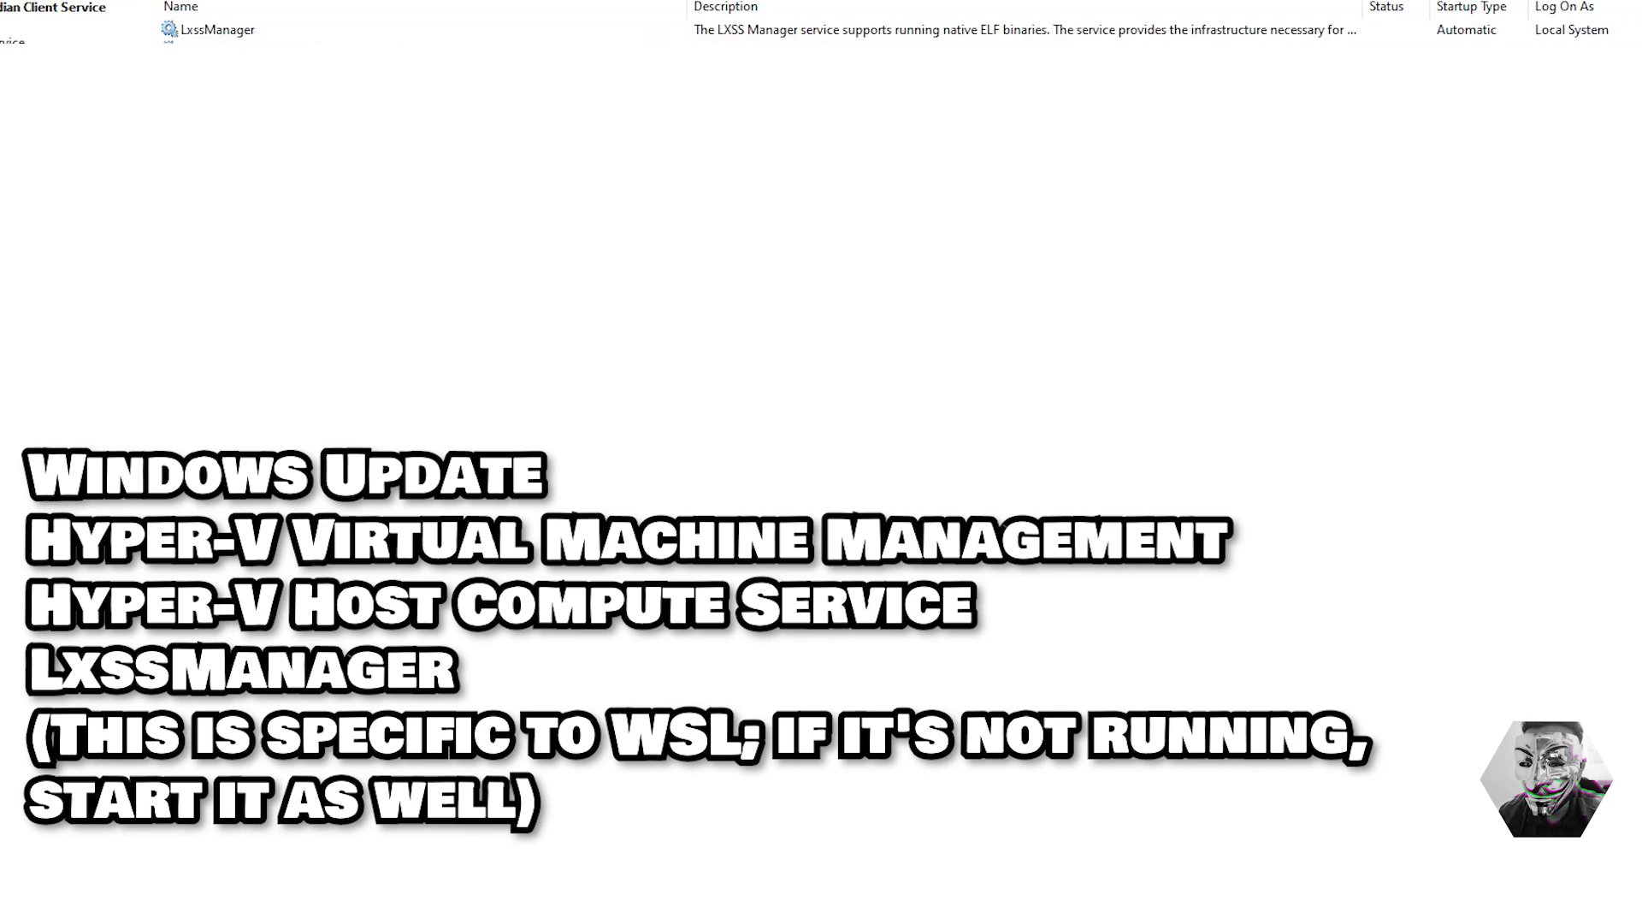
key(Down)
key(Down)
key(Down)
key(Down)
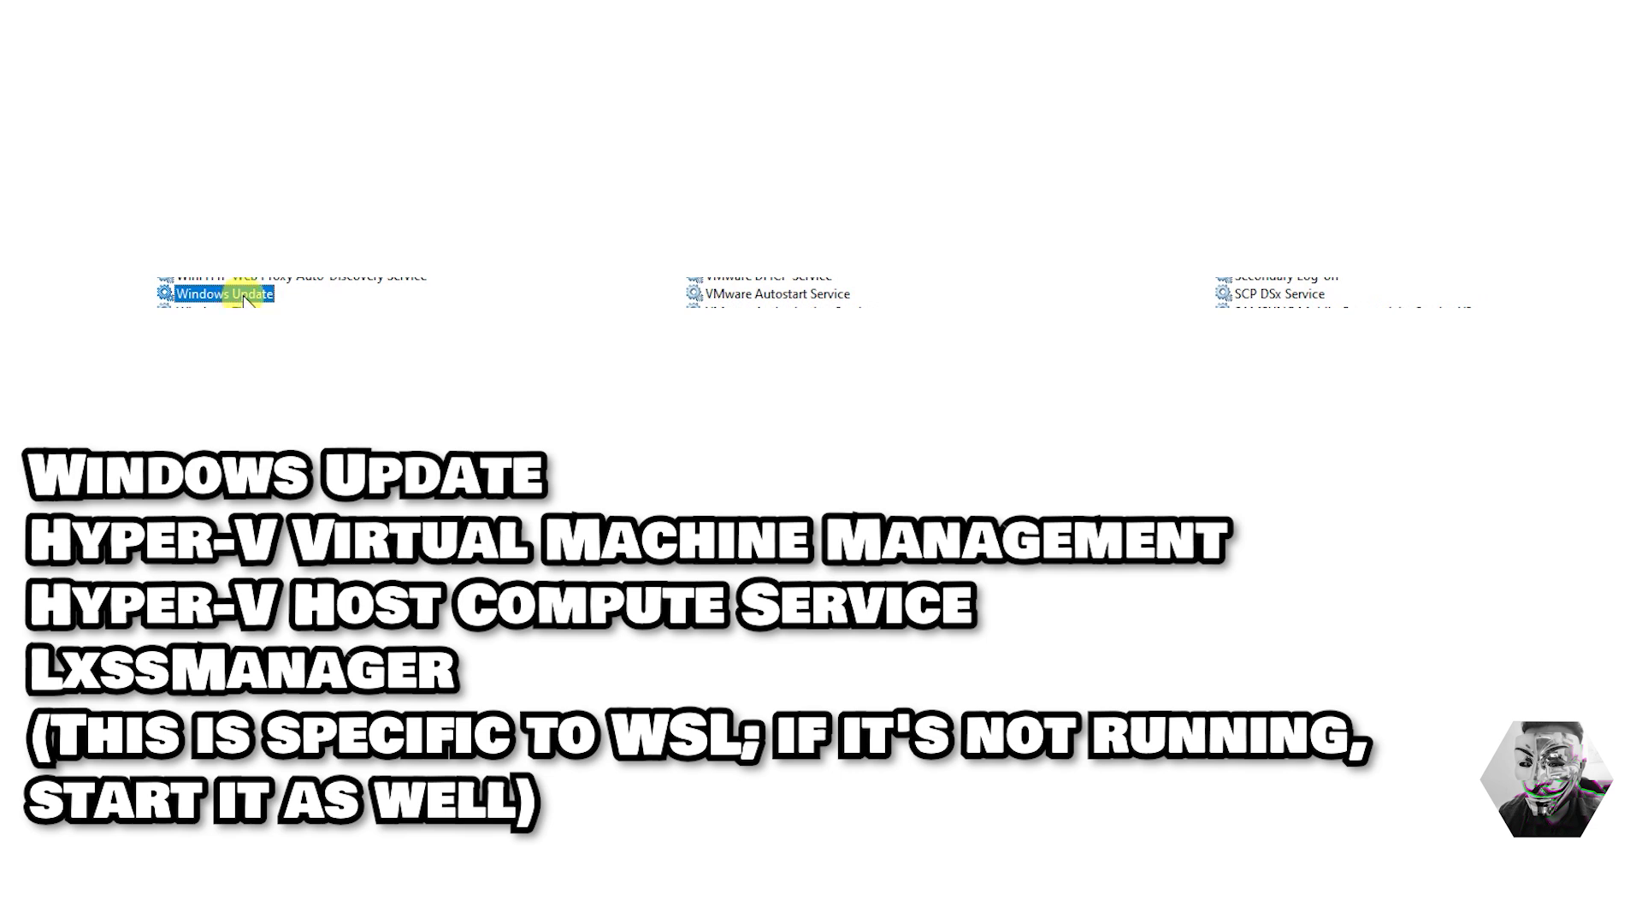
double_click(245, 295)
key(h)
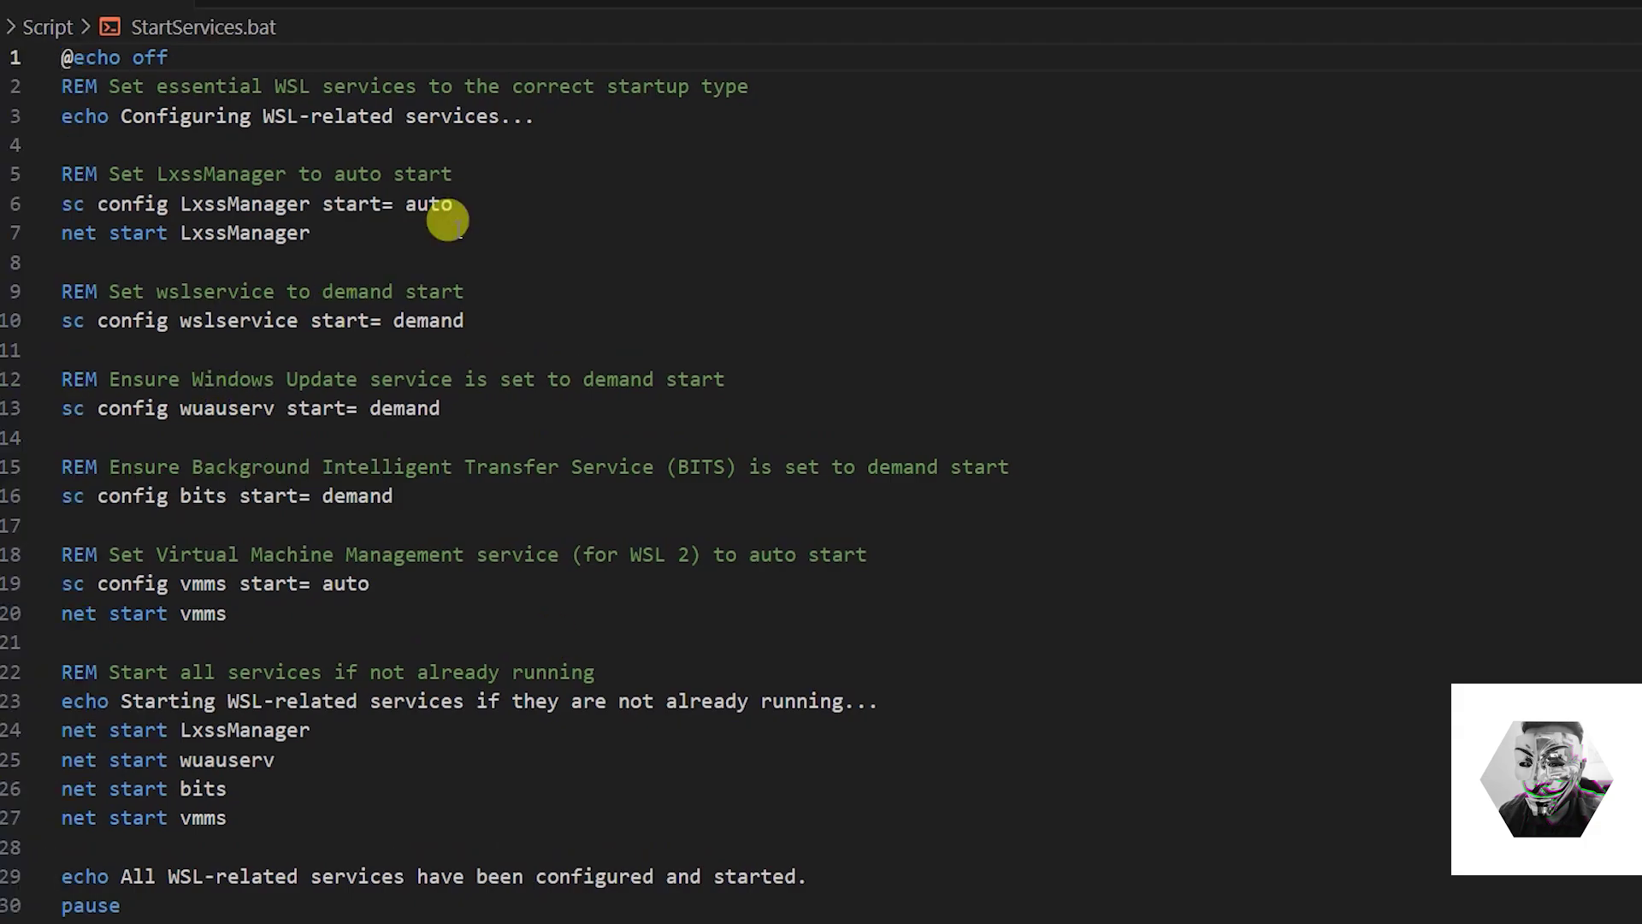
Review lines 3 to 7 of StartServices.bat, including the LxssManager configuration line.
click(568, 172)
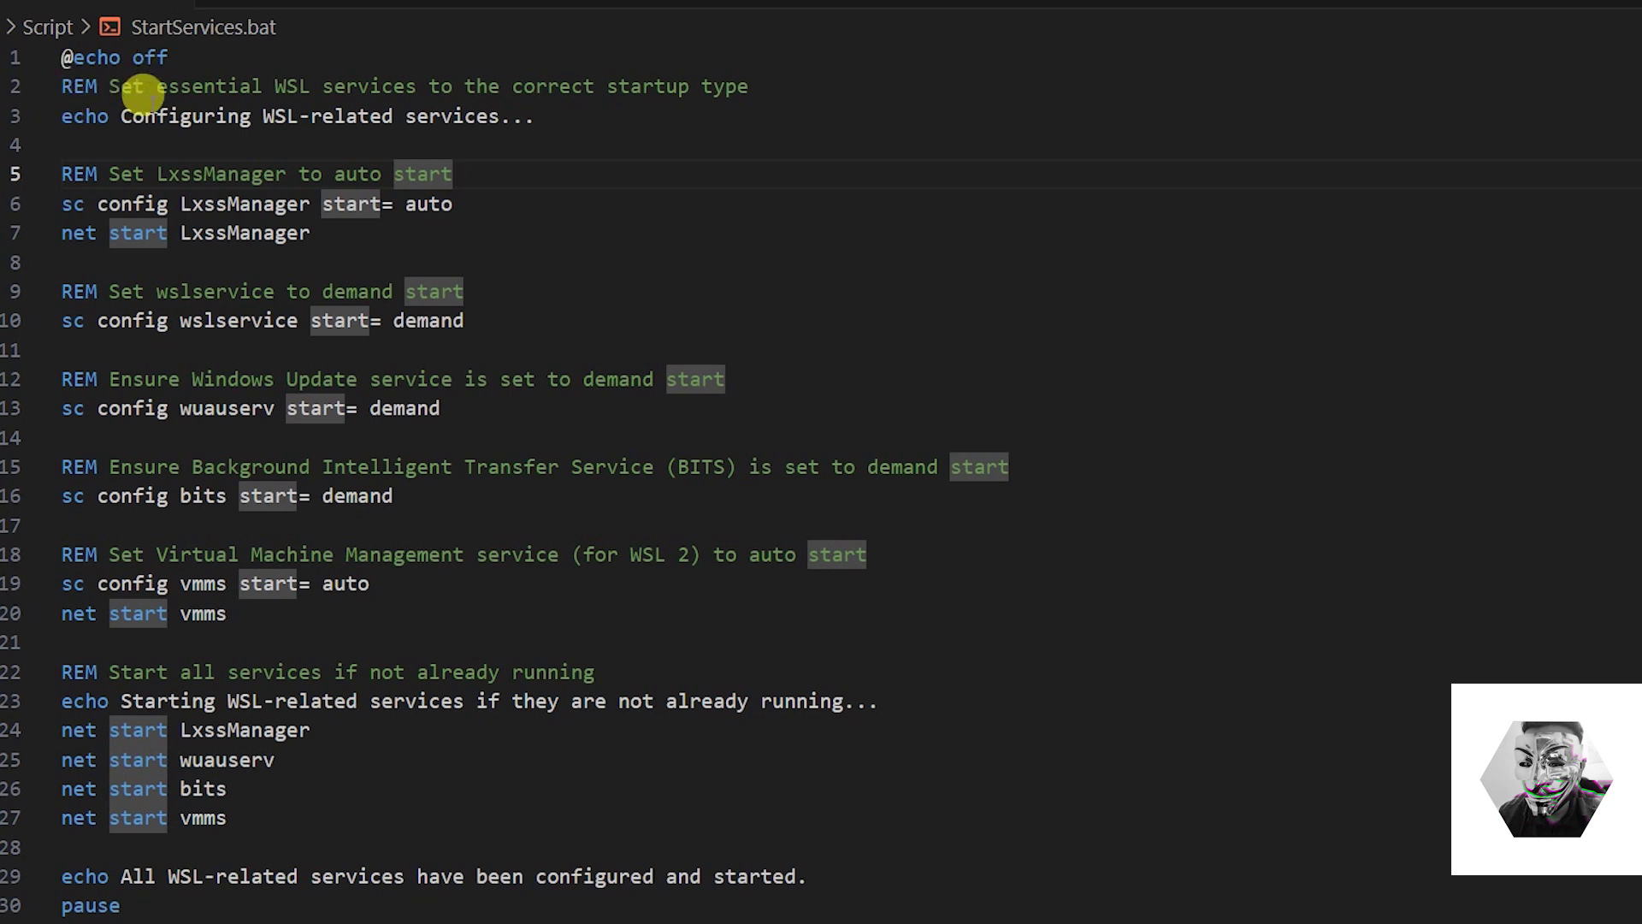
drag(578, 124, 62, 117)
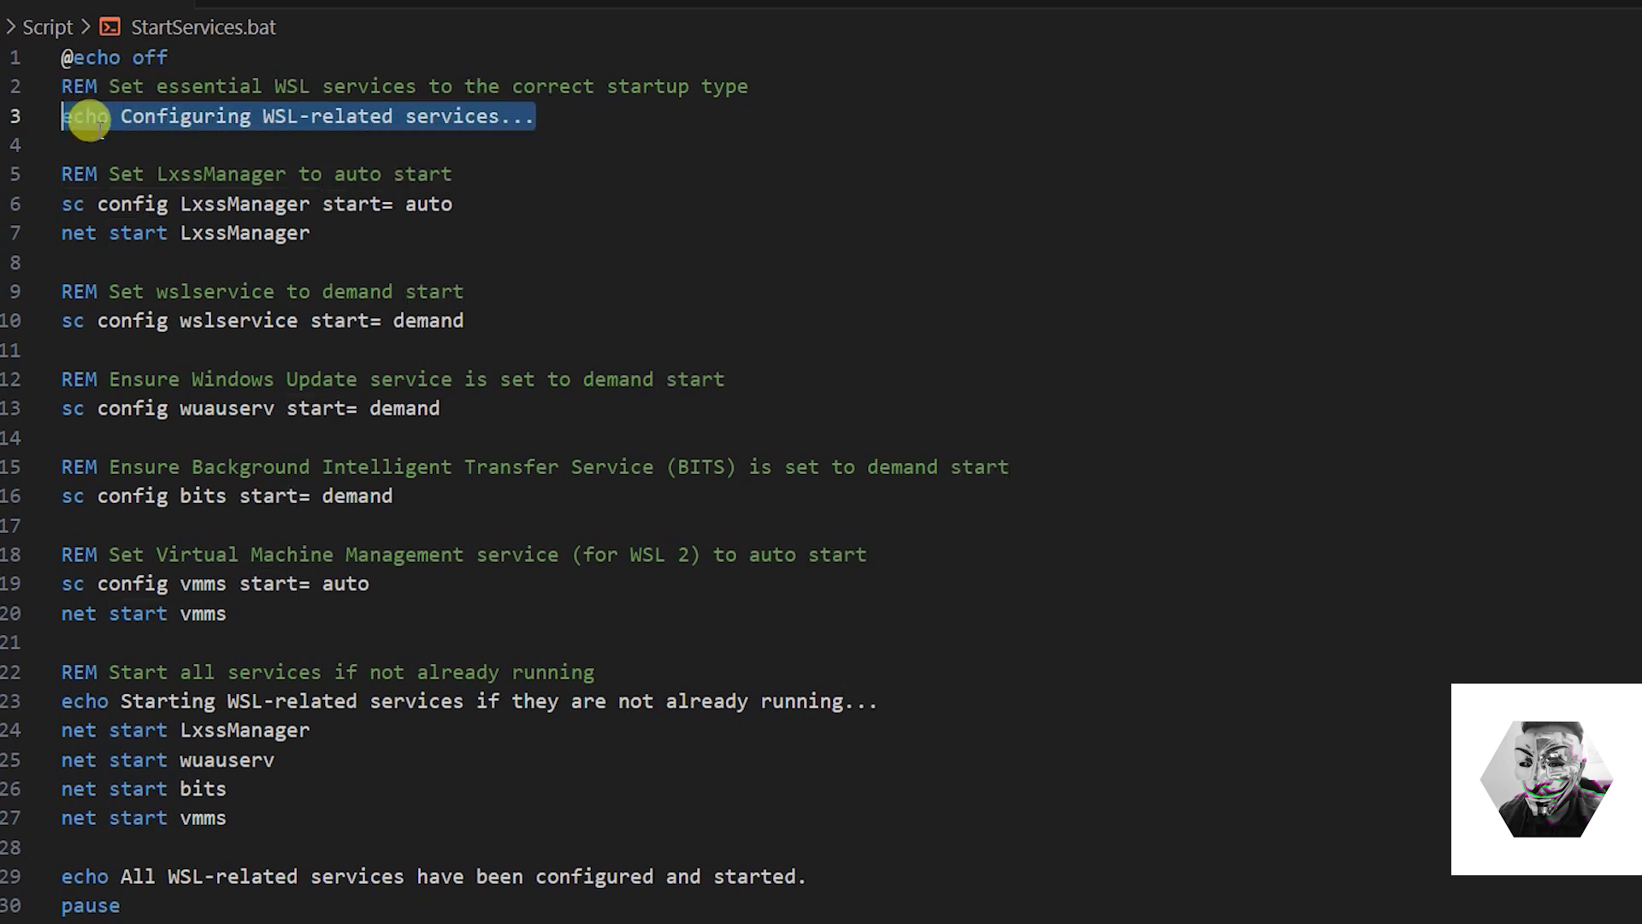
click(486, 233)
scroll(479, 231, down, 1)
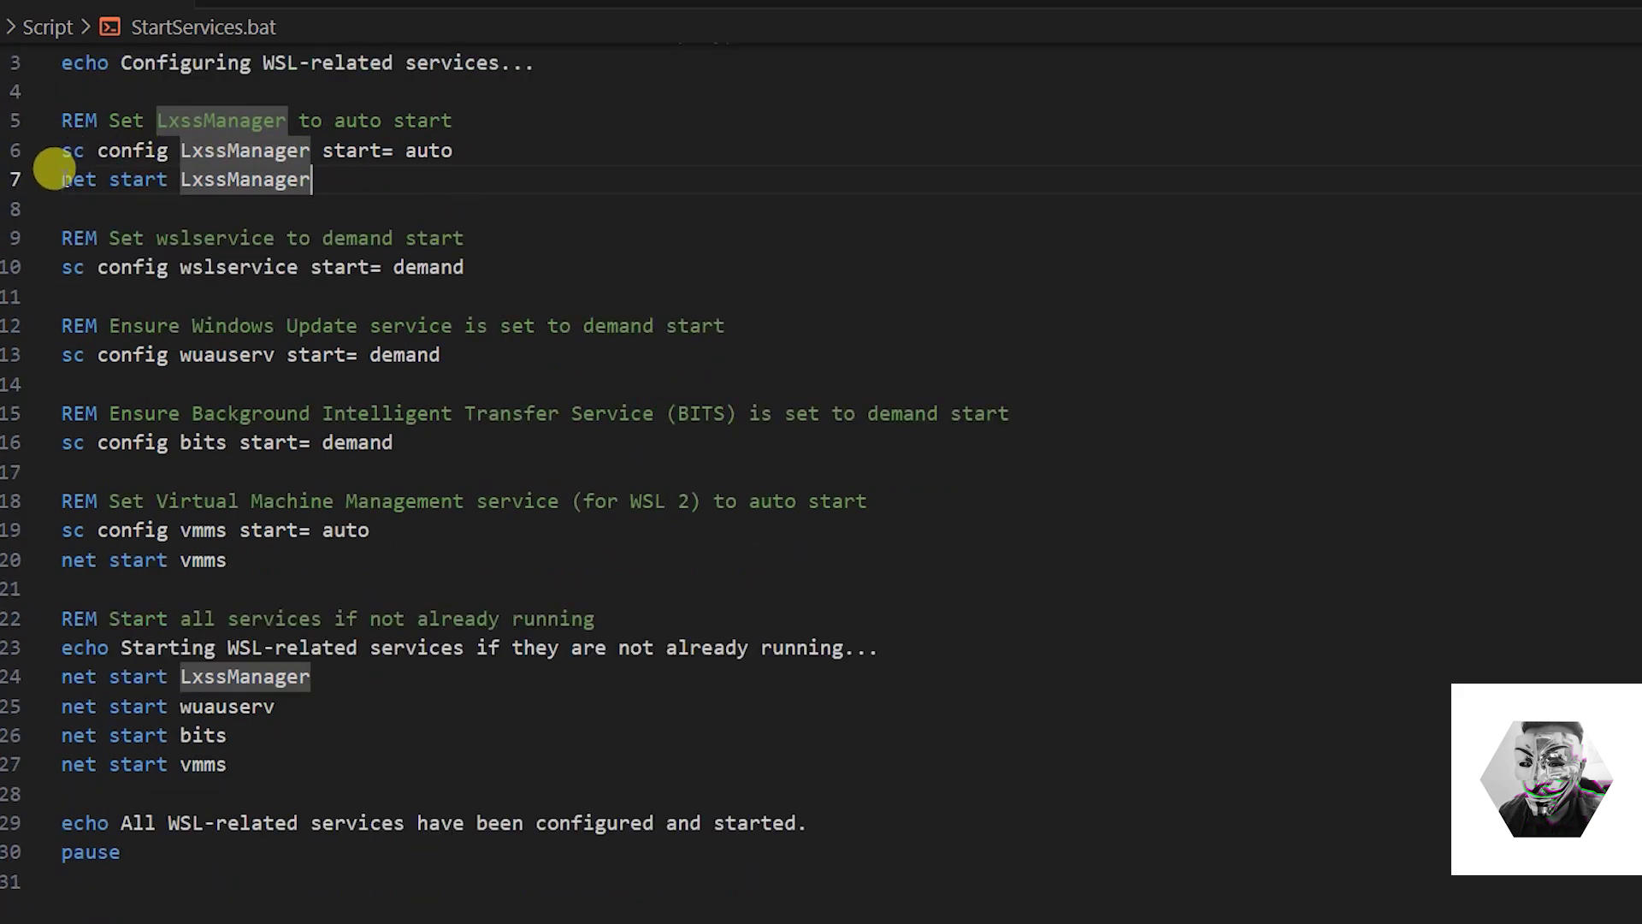
click(56, 176)
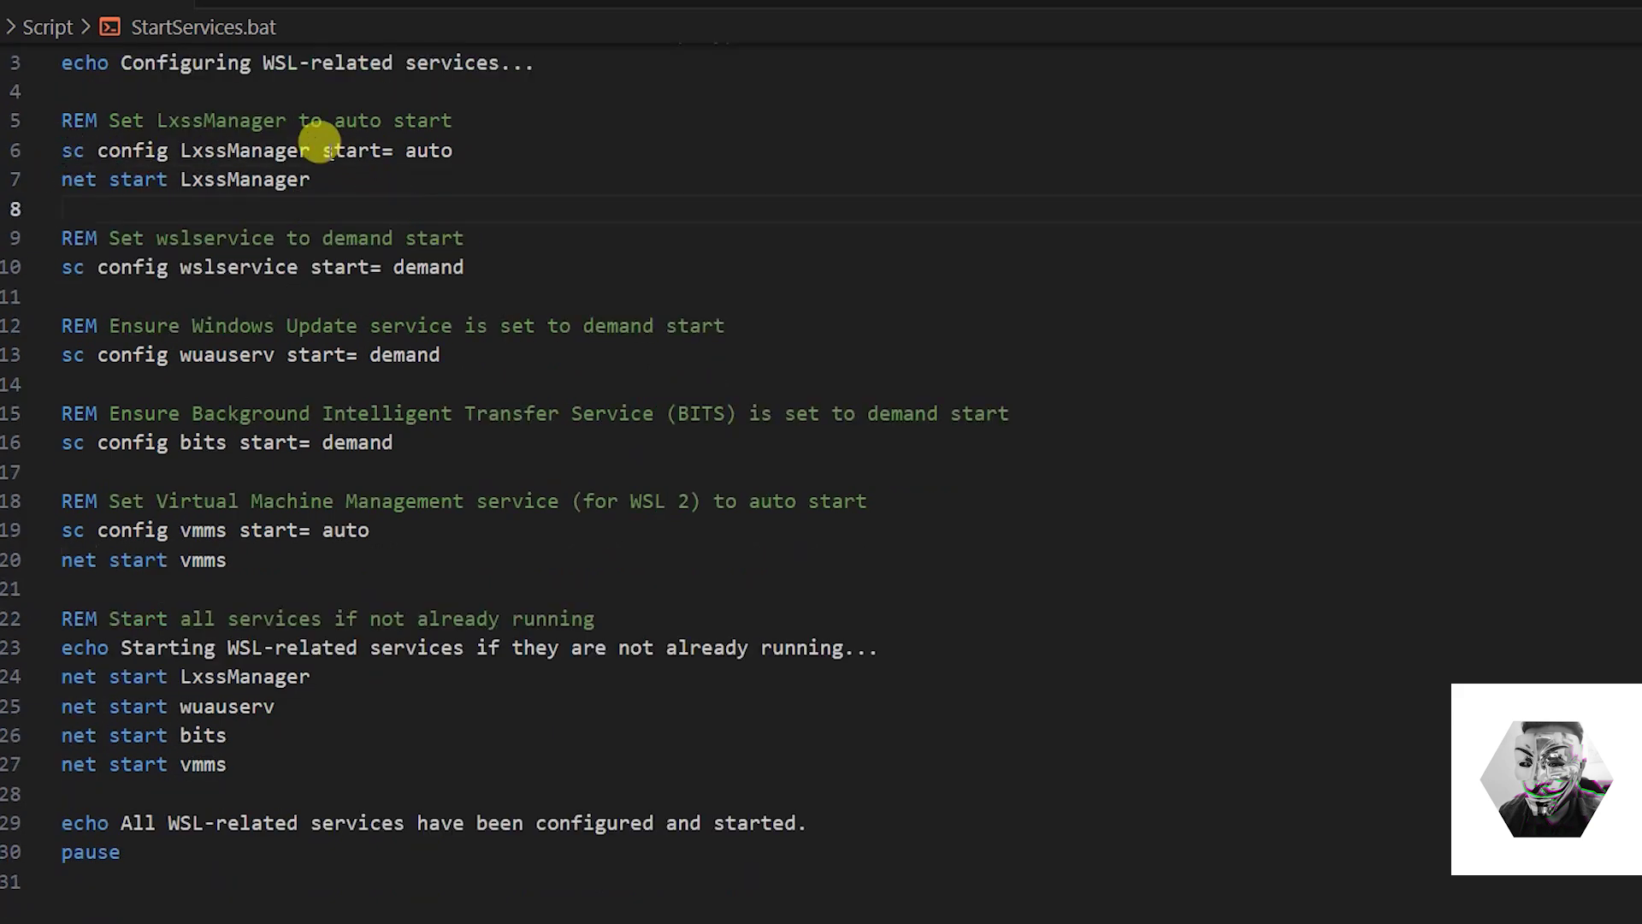
Highlight the LxssManager start= auto lines and the wslservice start= demand command.
drag(318, 150, 480, 148)
click(443, 201)
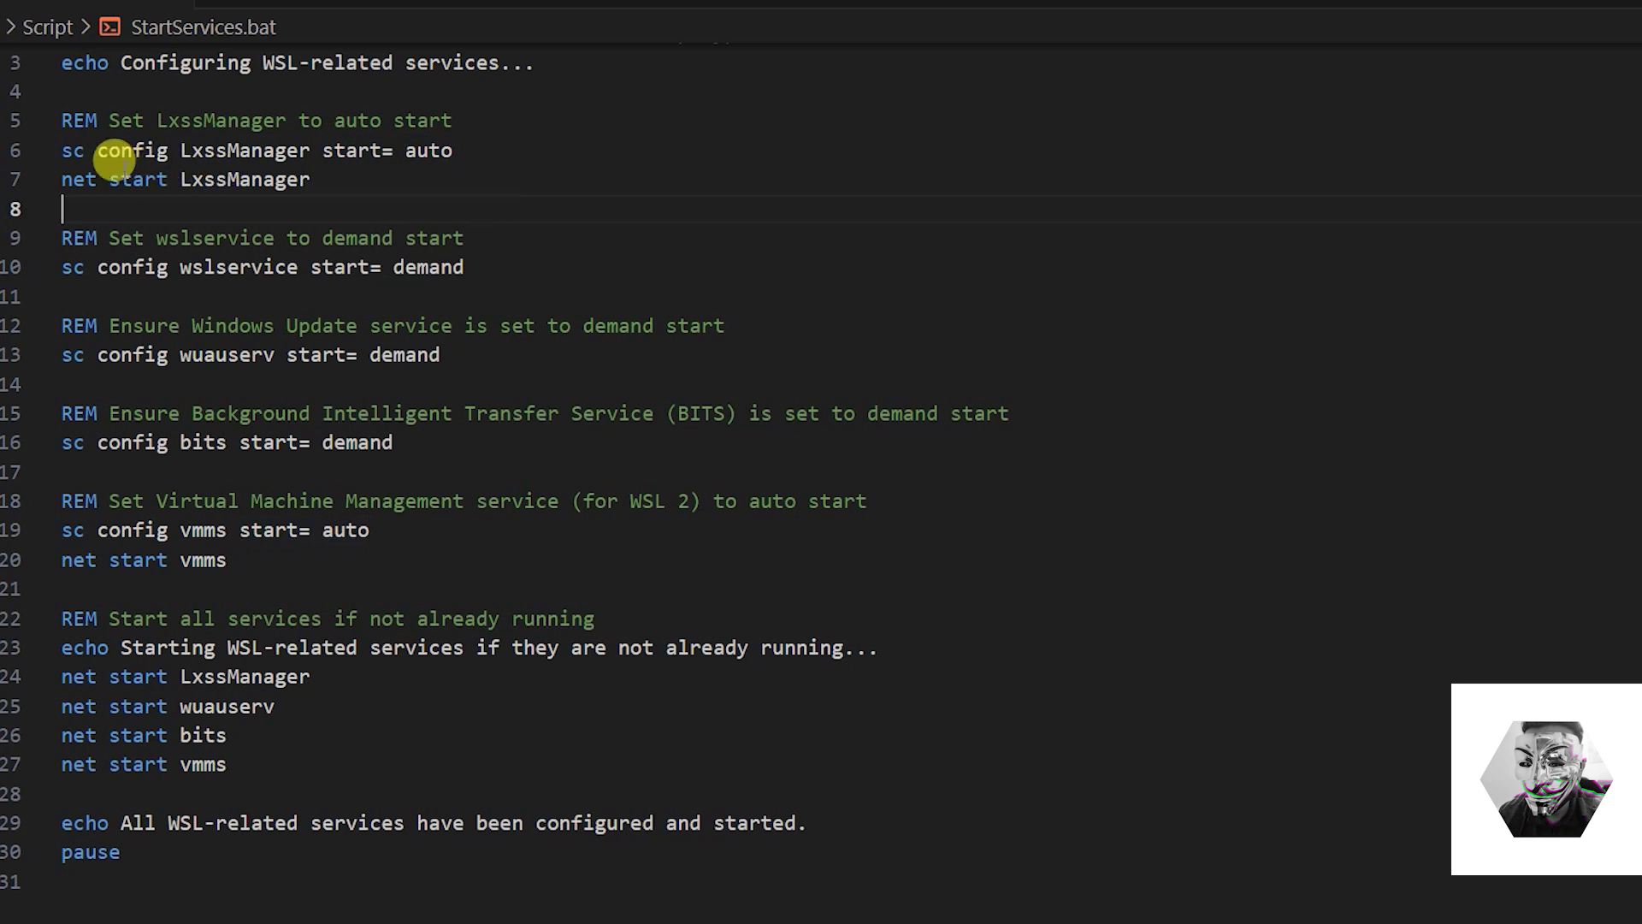
click(179, 151)
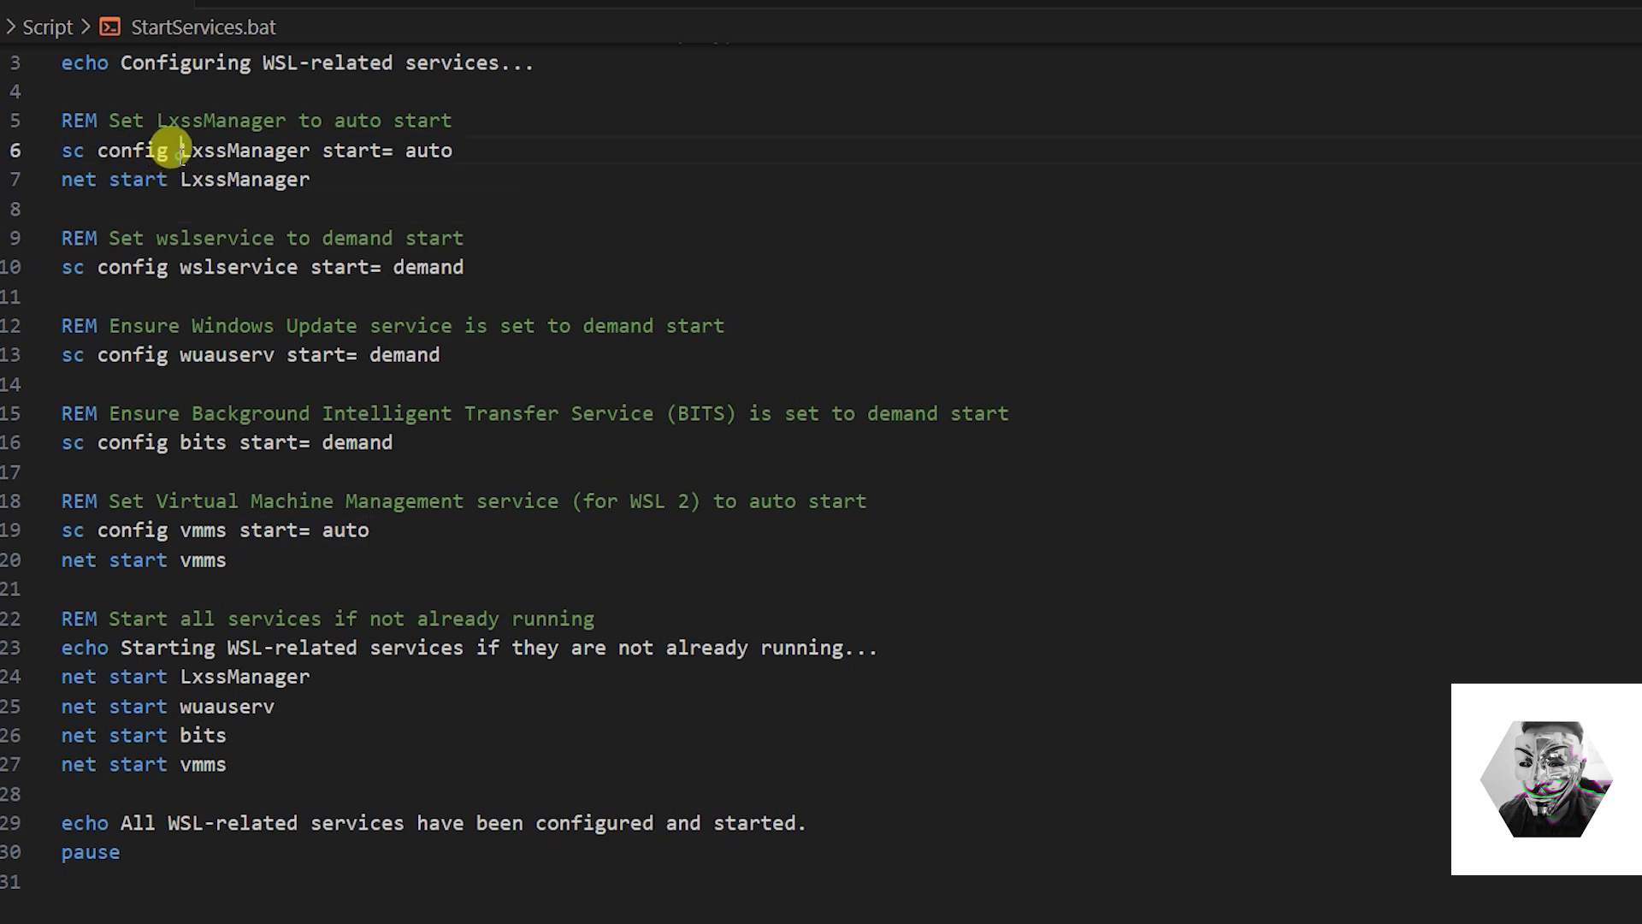
drag(433, 181, 58, 158)
click(430, 204)
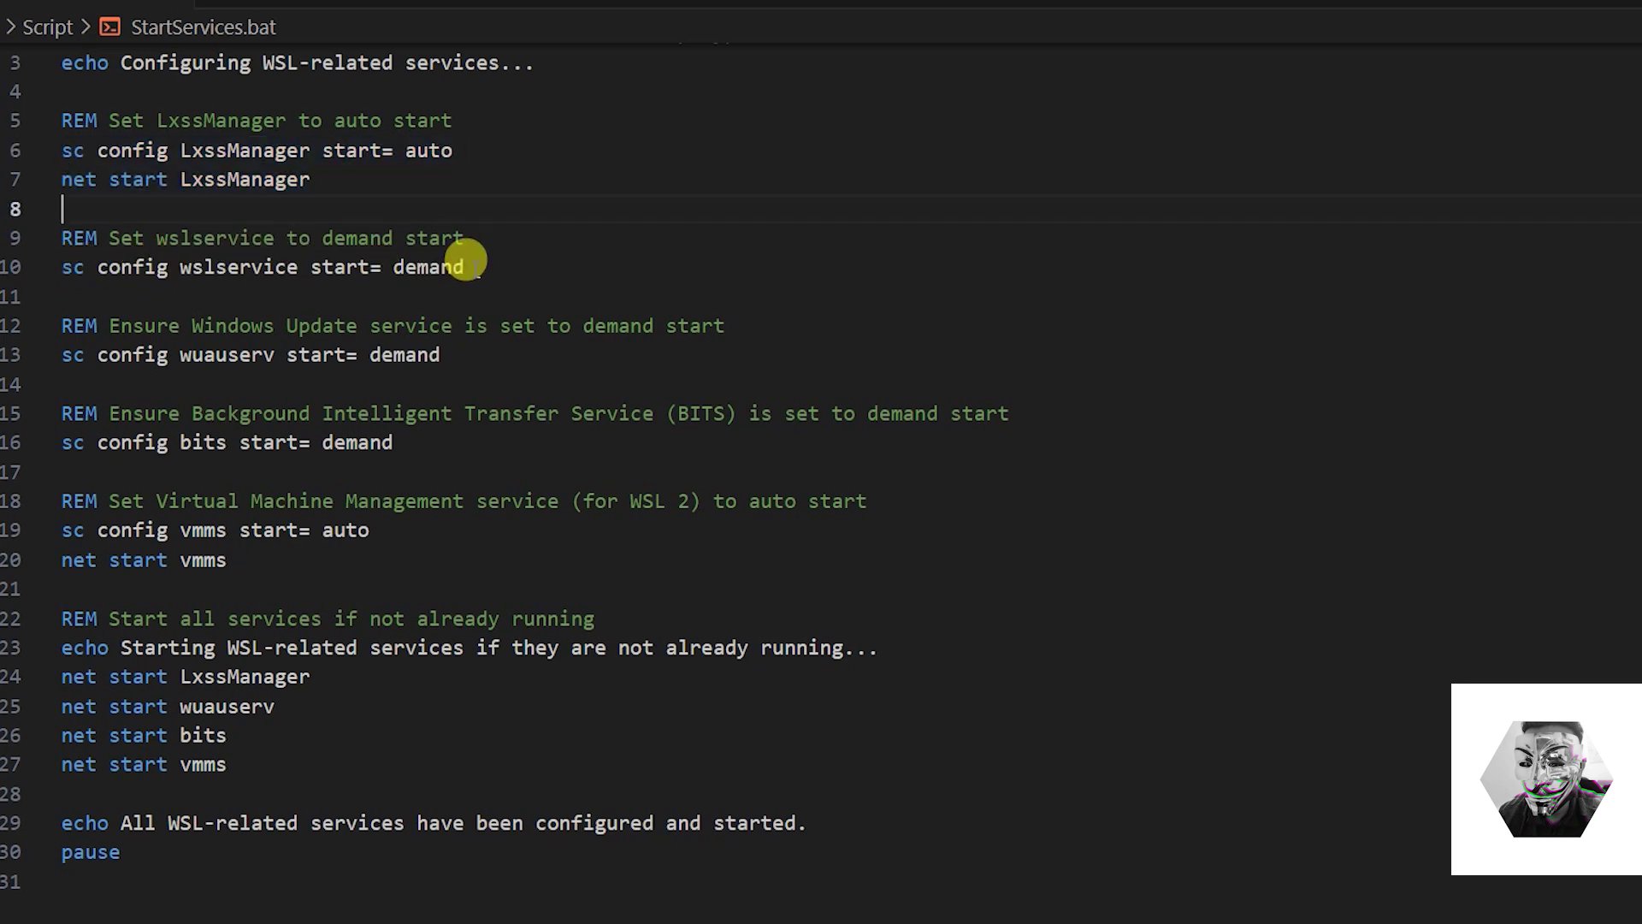
drag(465, 267, 179, 267)
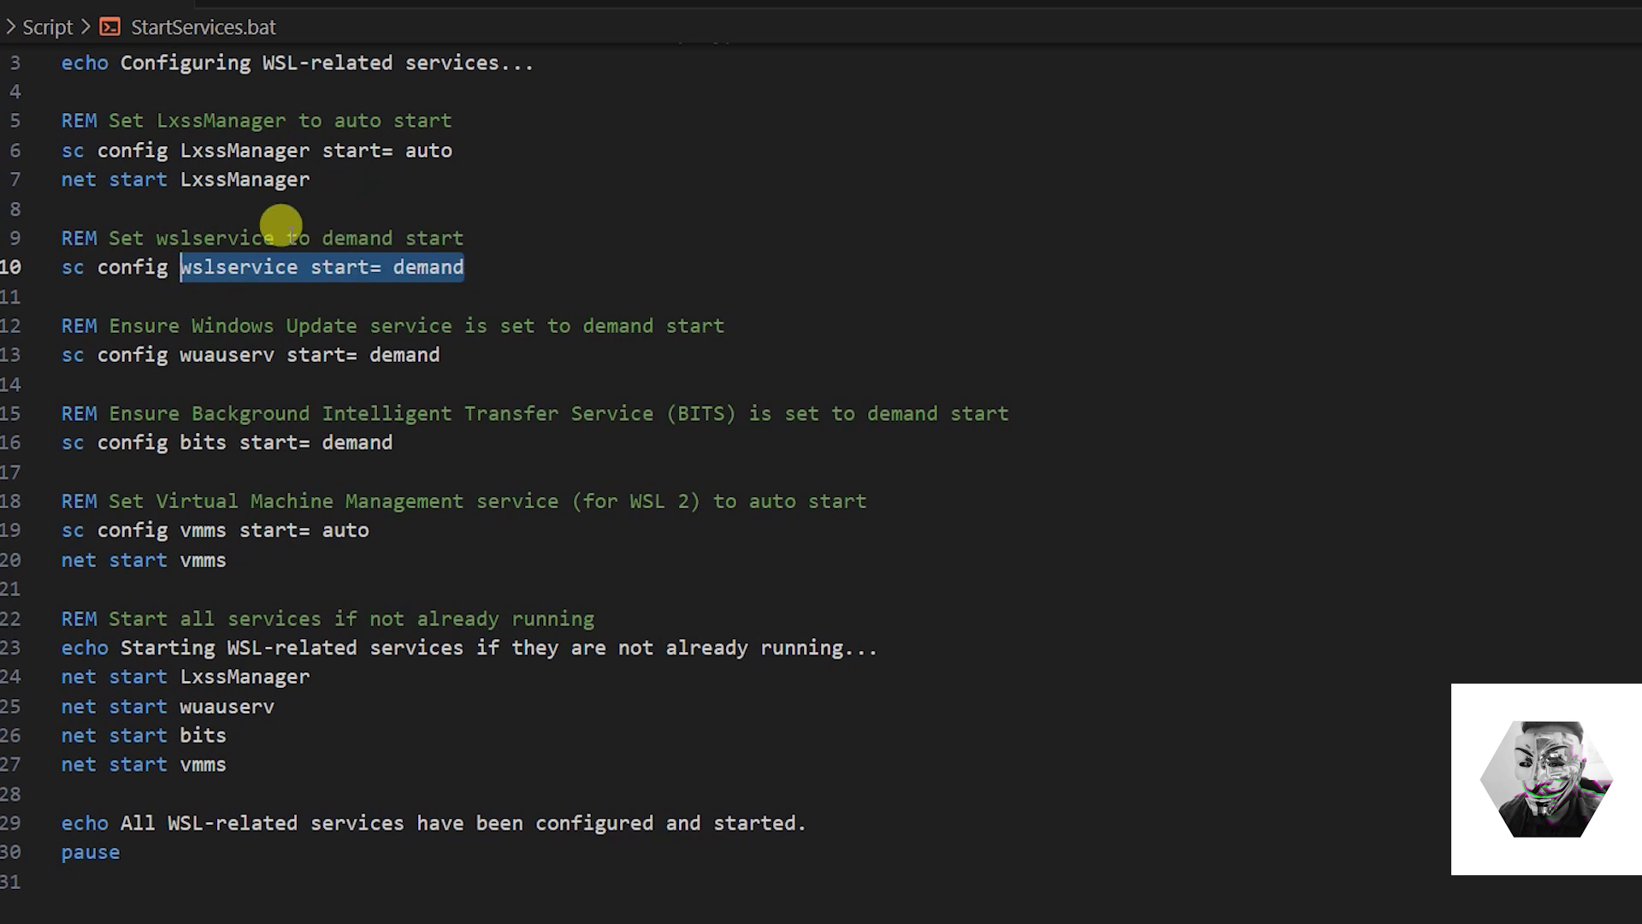
click(192, 407)
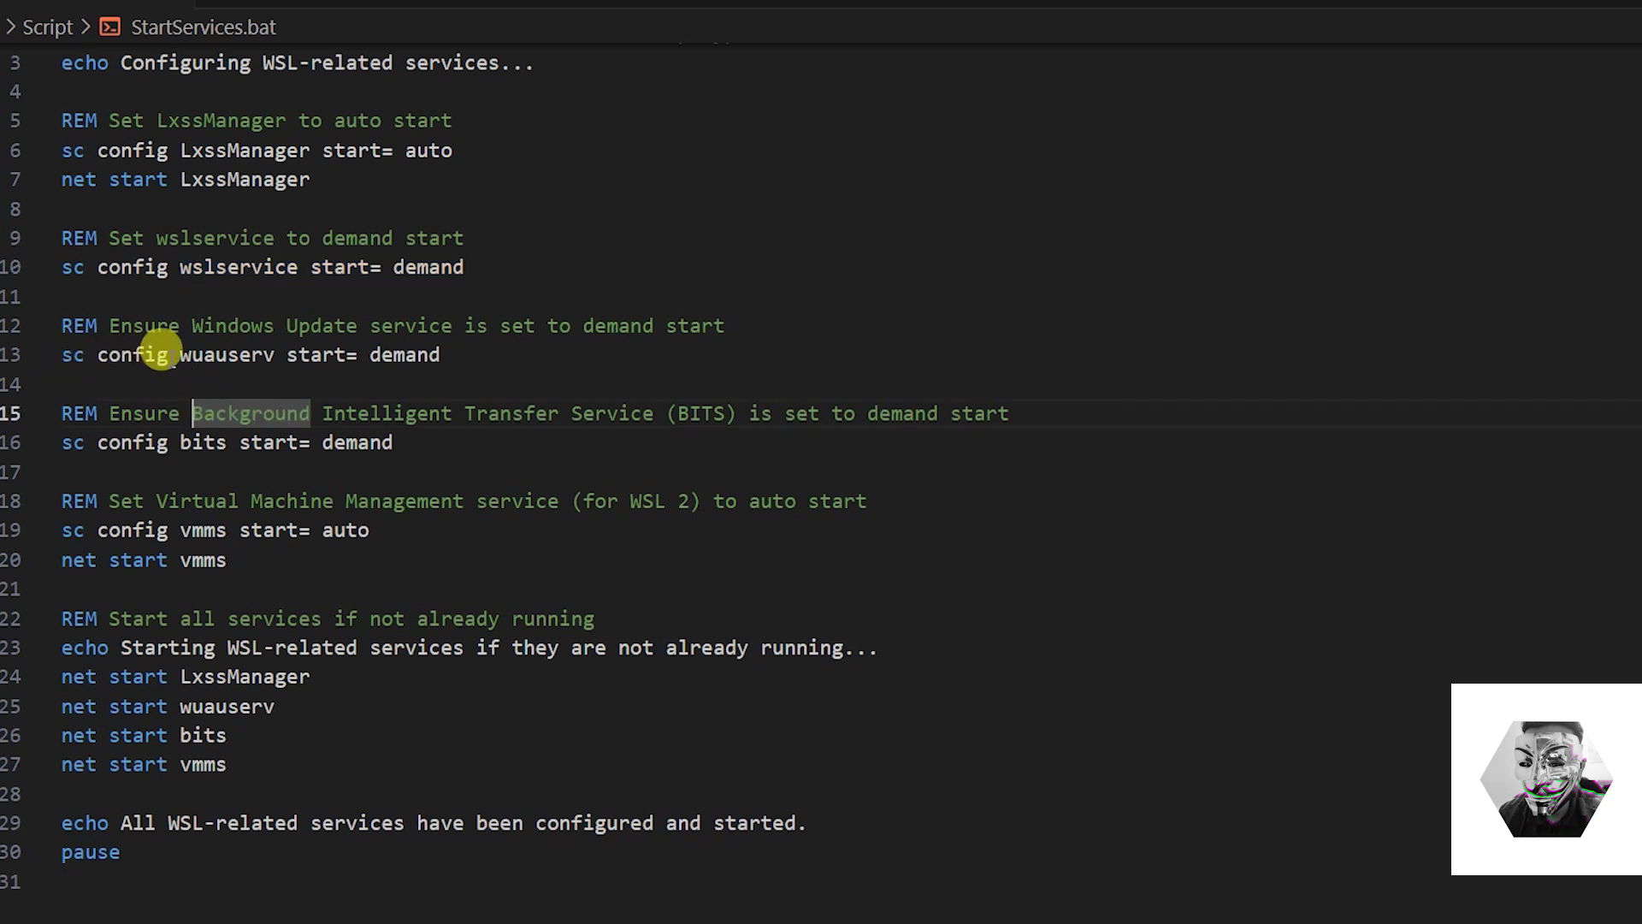
click(216, 355)
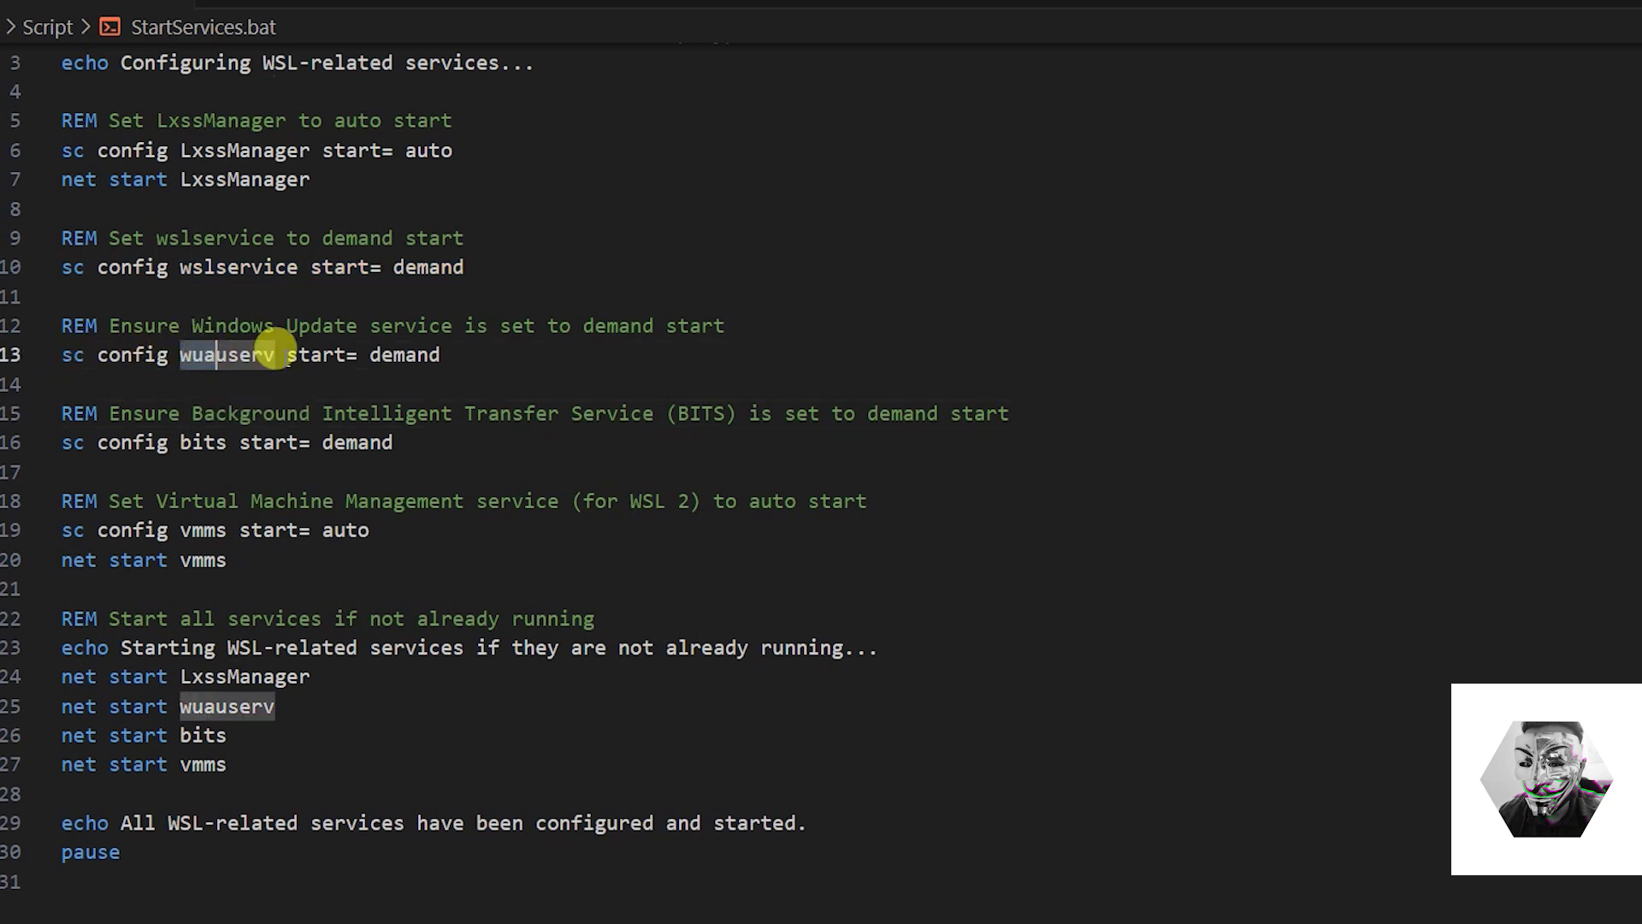
drag(479, 354, 287, 354)
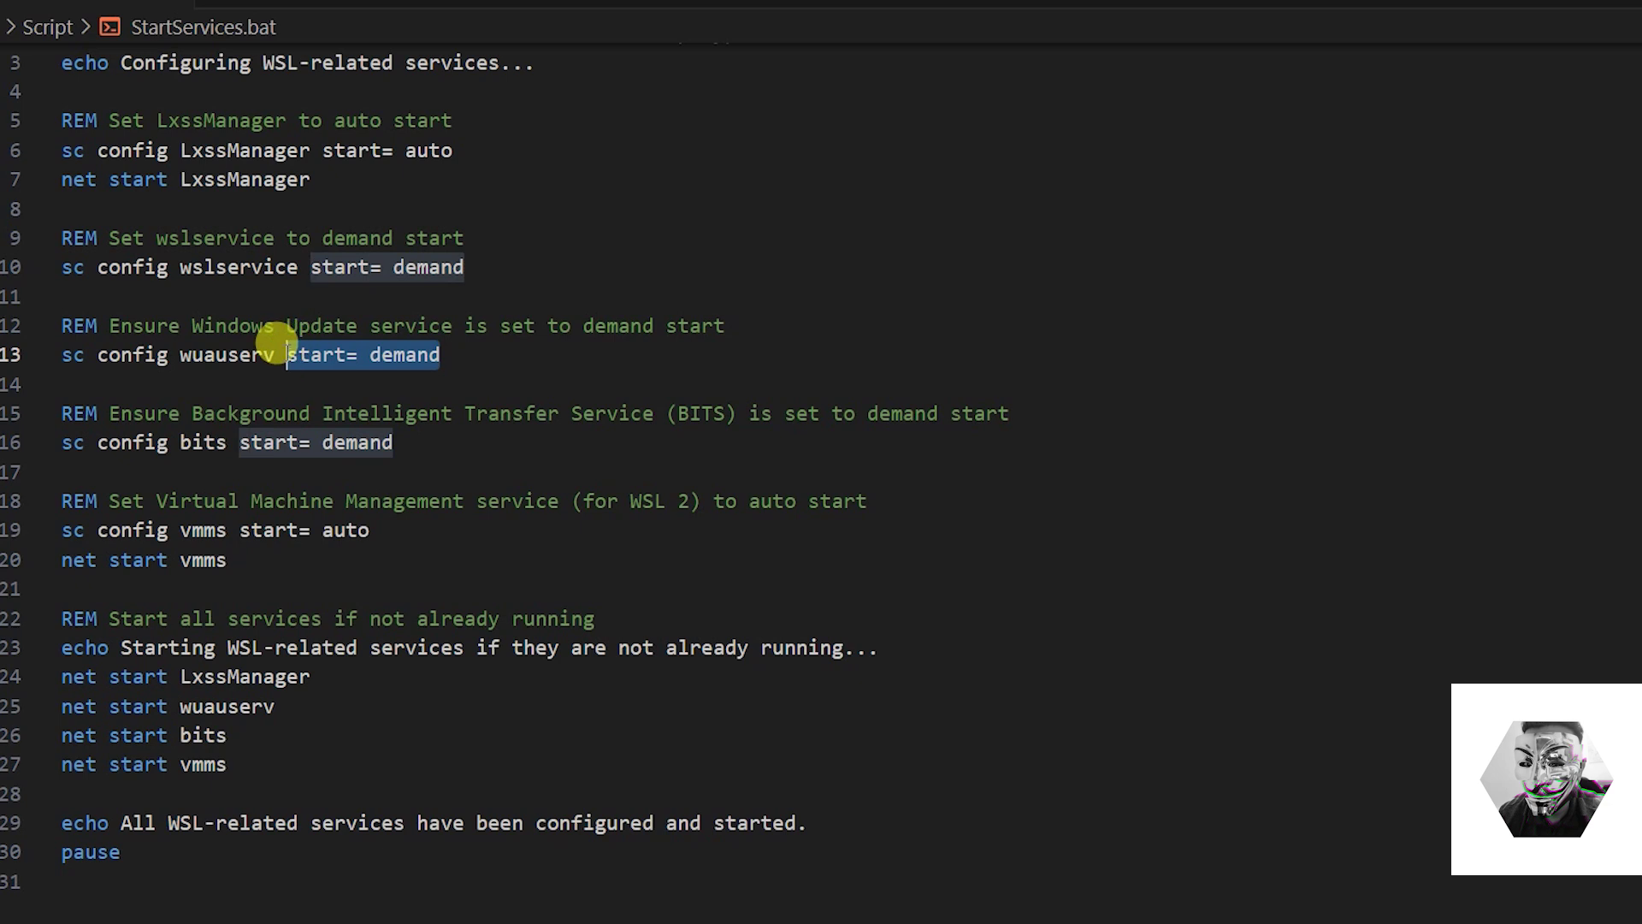
scroll(291, 358, down, 1)
click(225, 414)
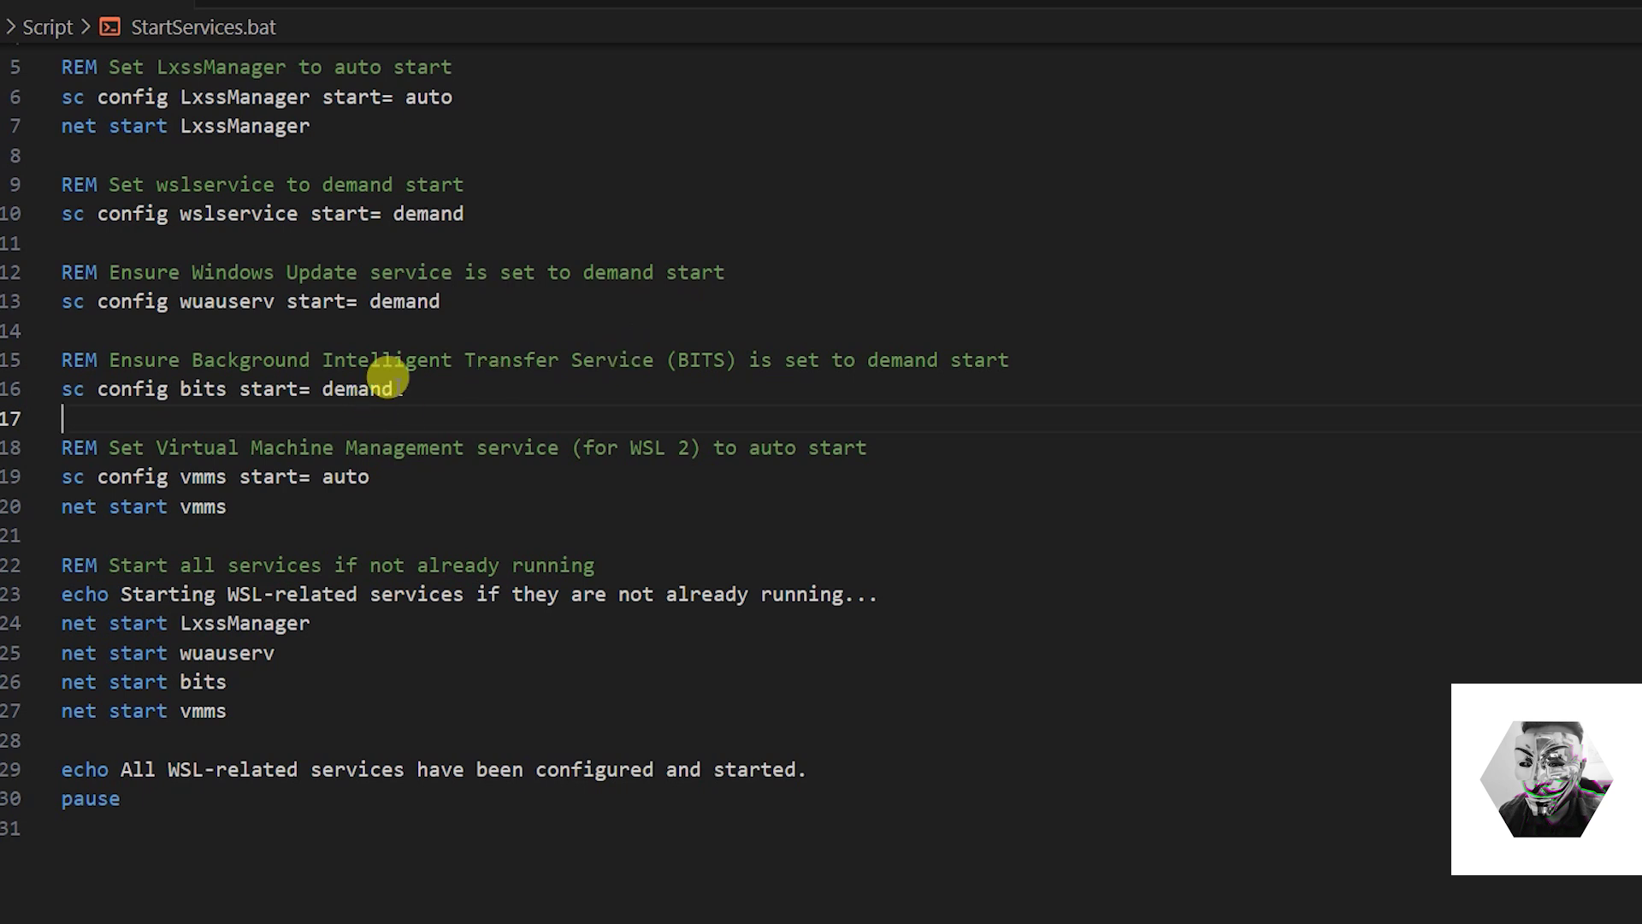
drag(393, 389, 77, 392)
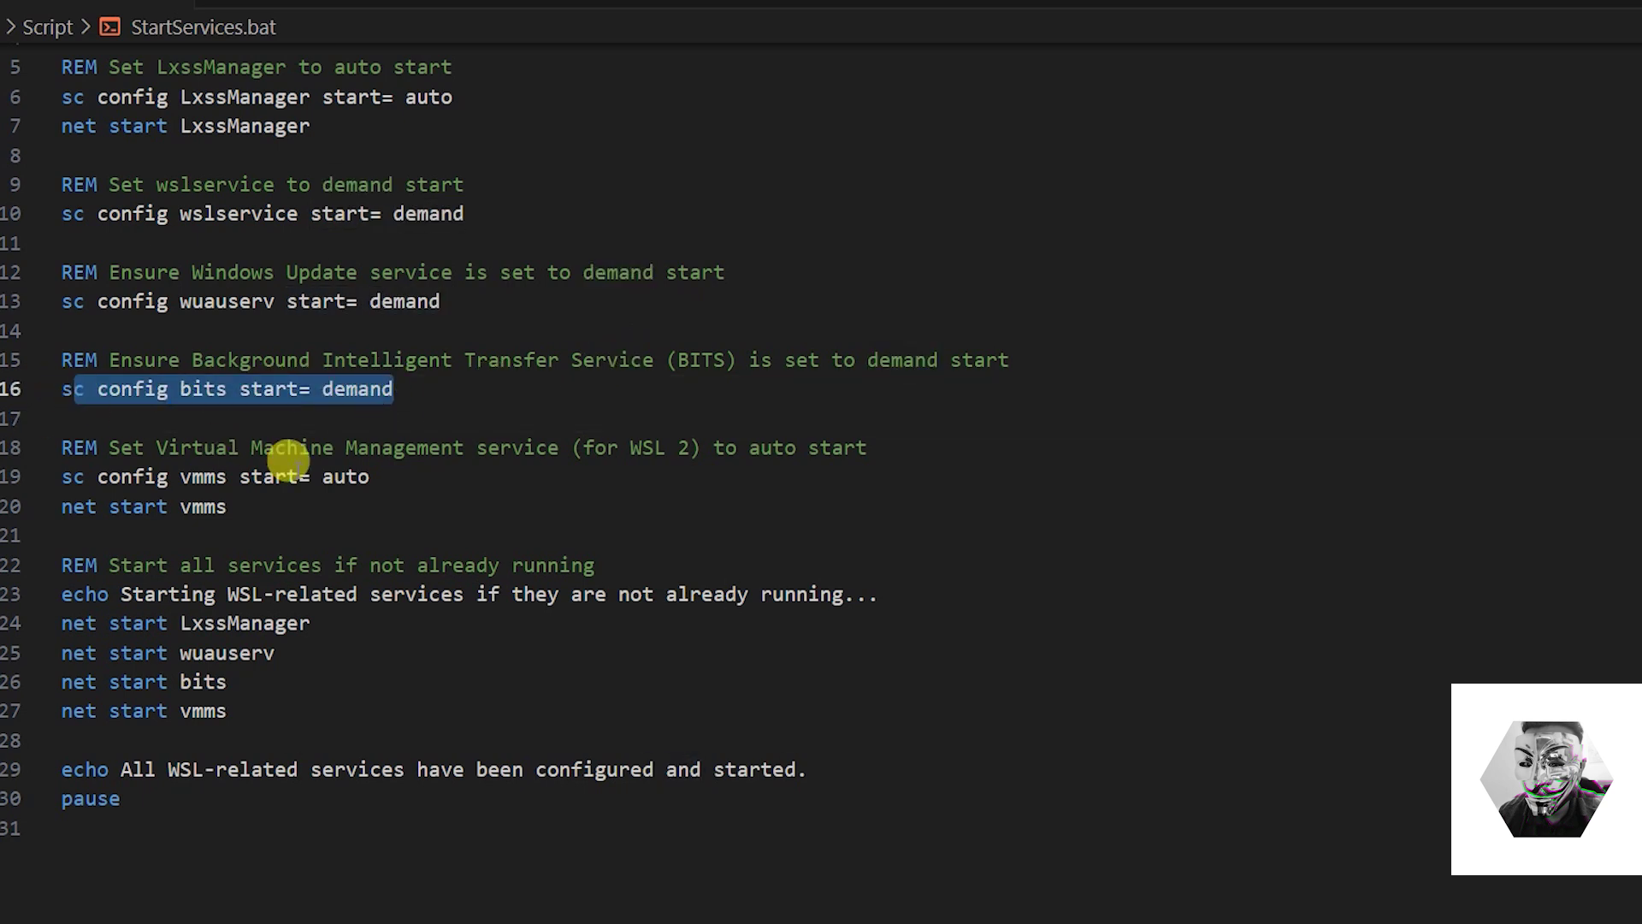
scroll(305, 467, down, 1)
click(308, 472)
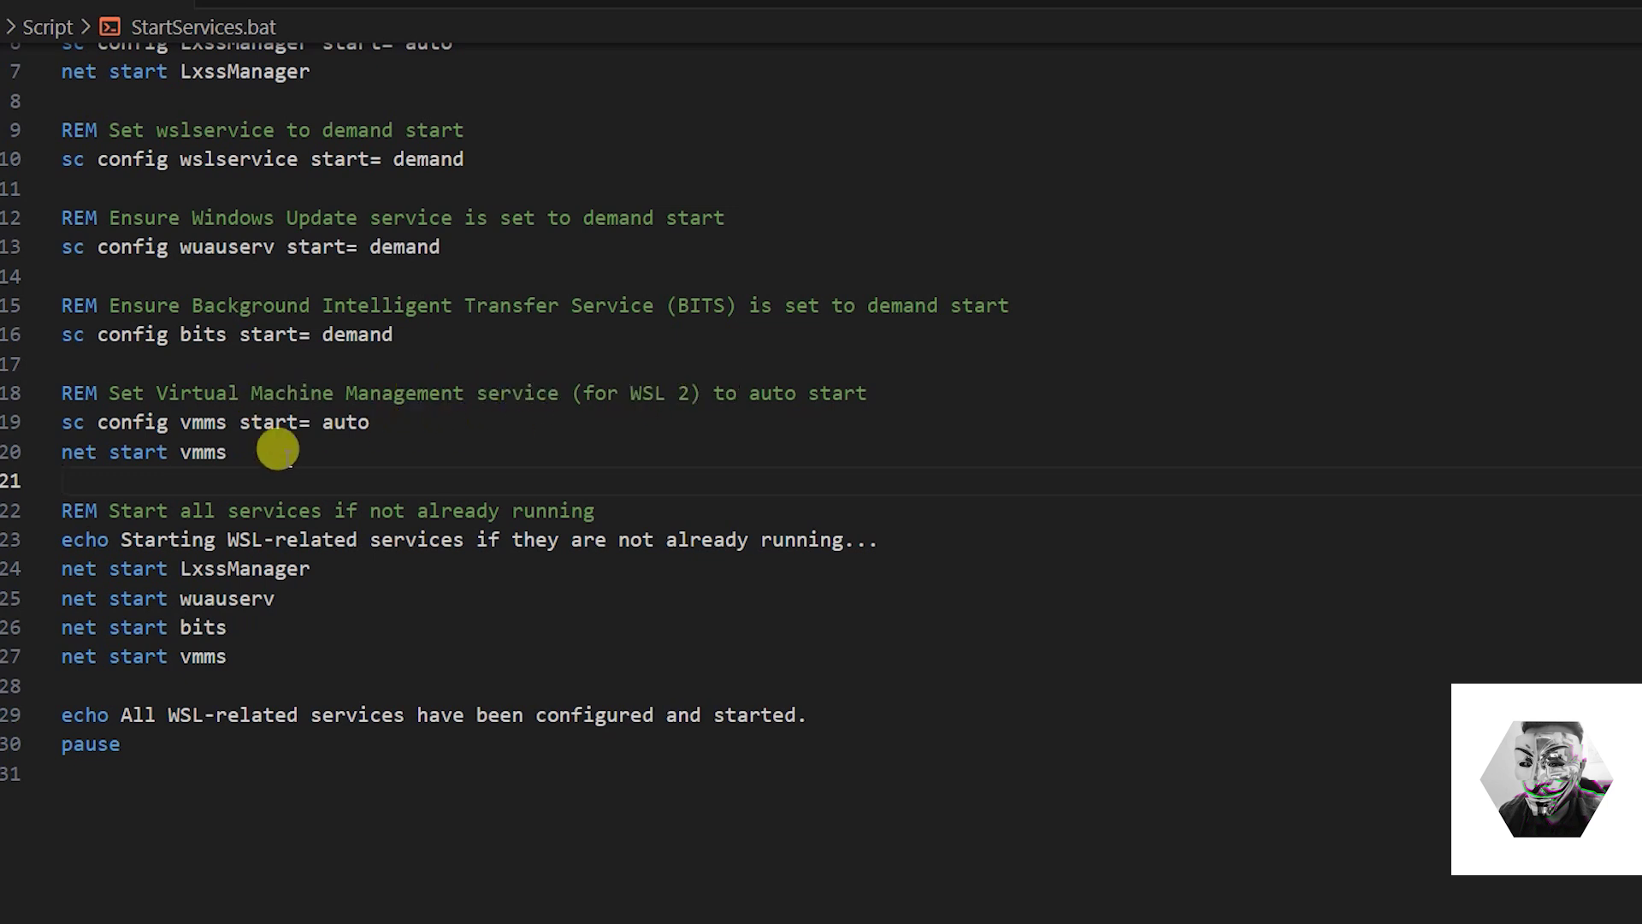
drag(277, 448, 41, 383)
scroll(220, 410, down, 1)
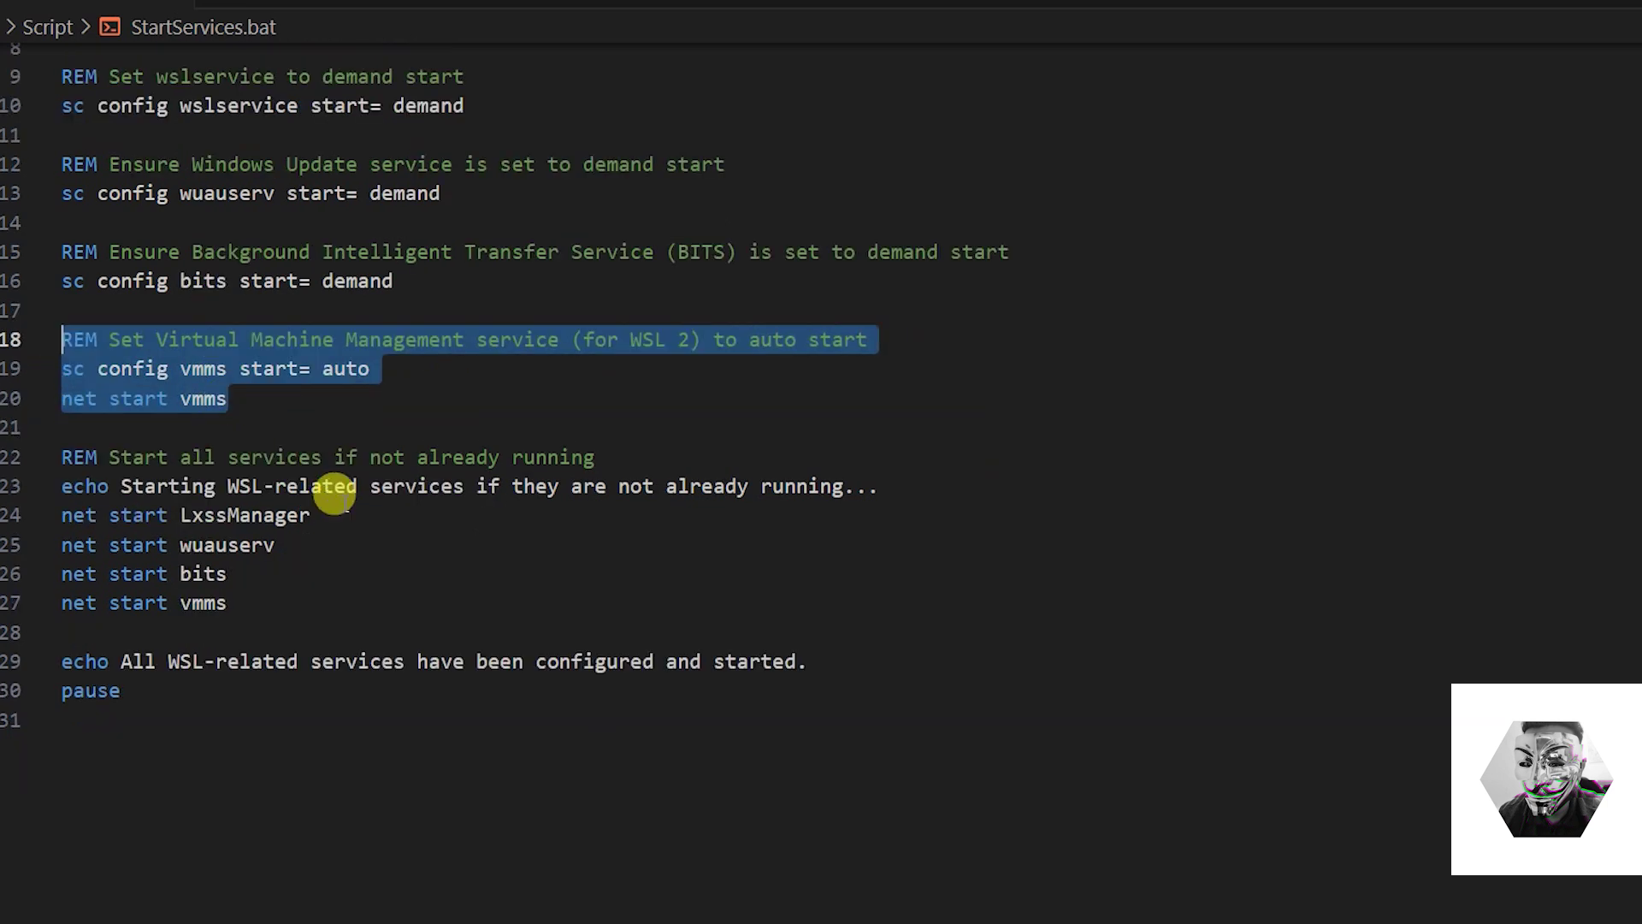
click(389, 564)
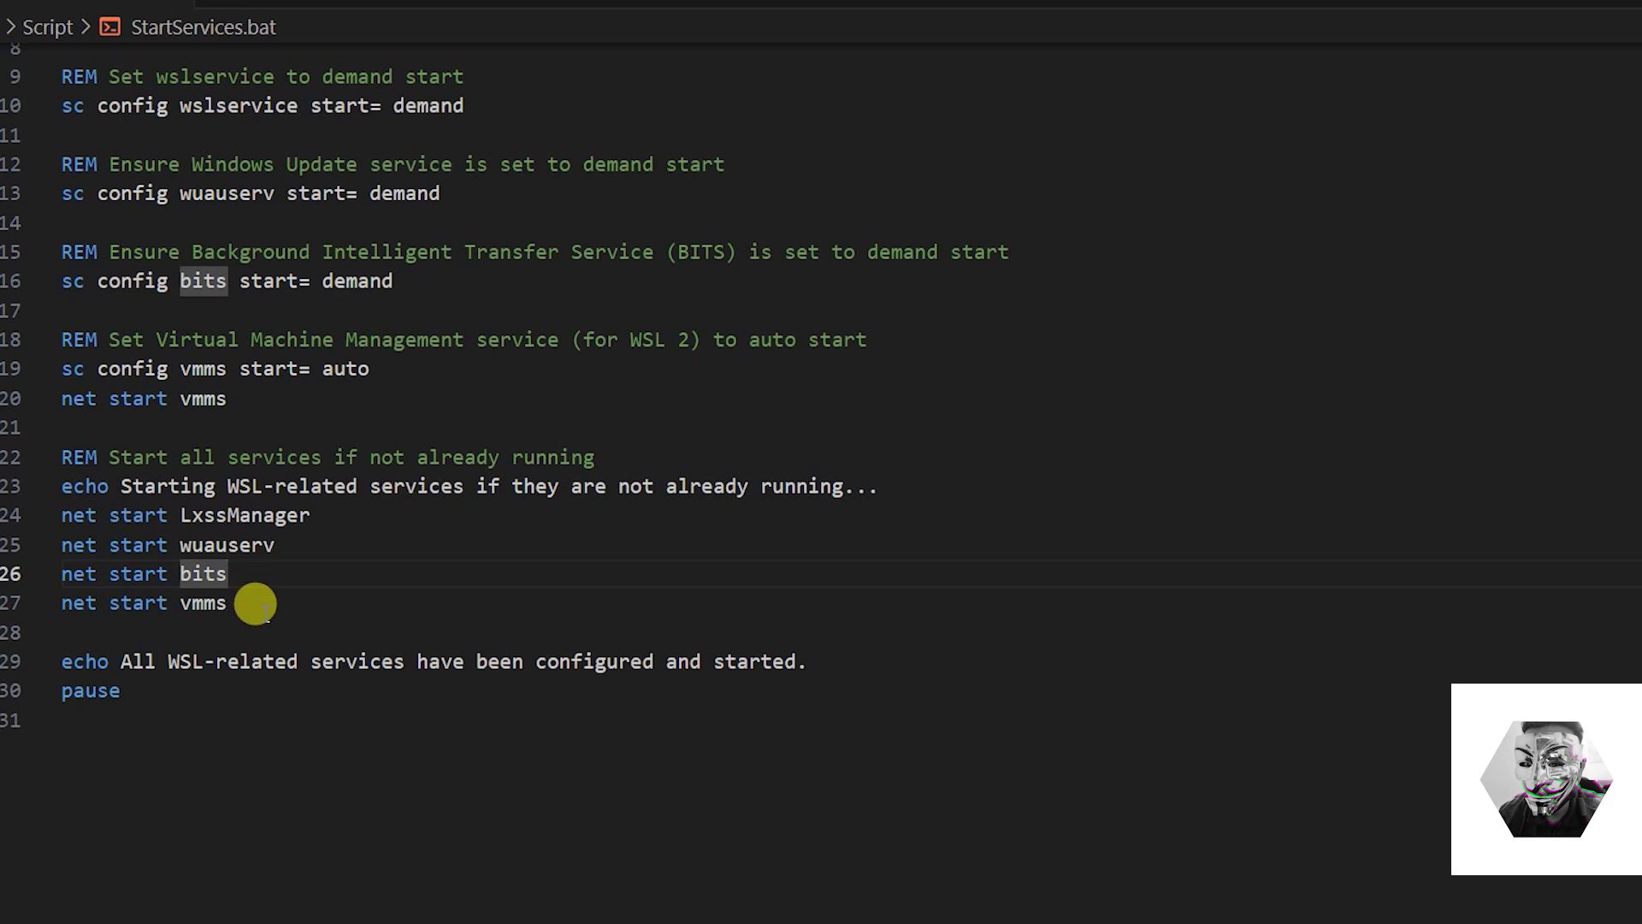
drag(256, 598, 37, 454)
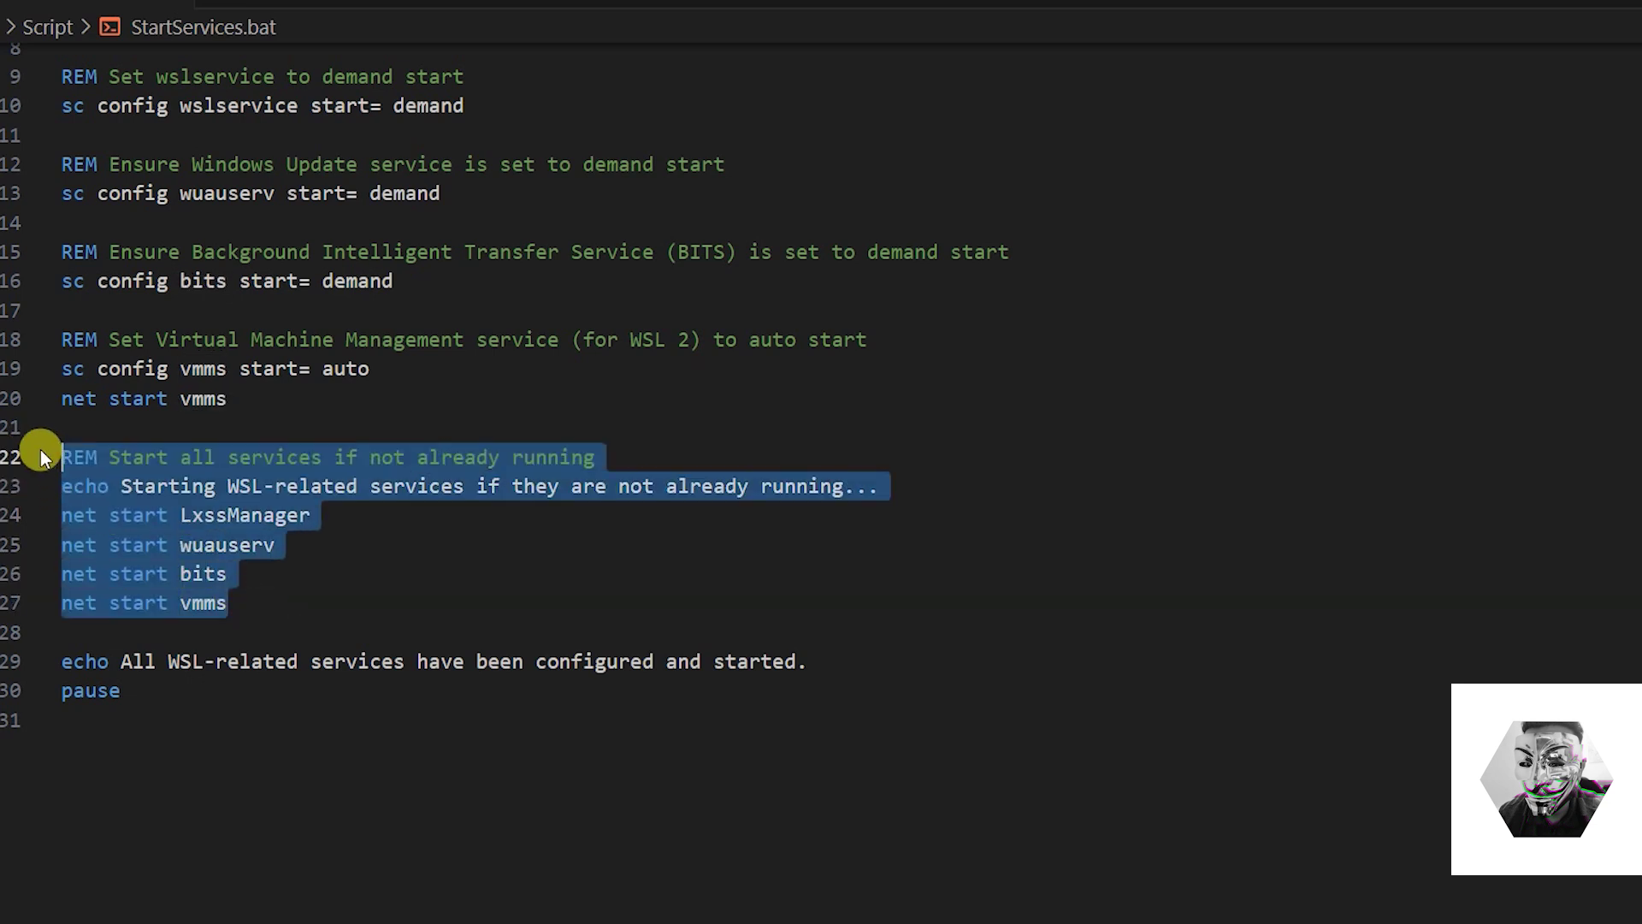
click(150, 693)
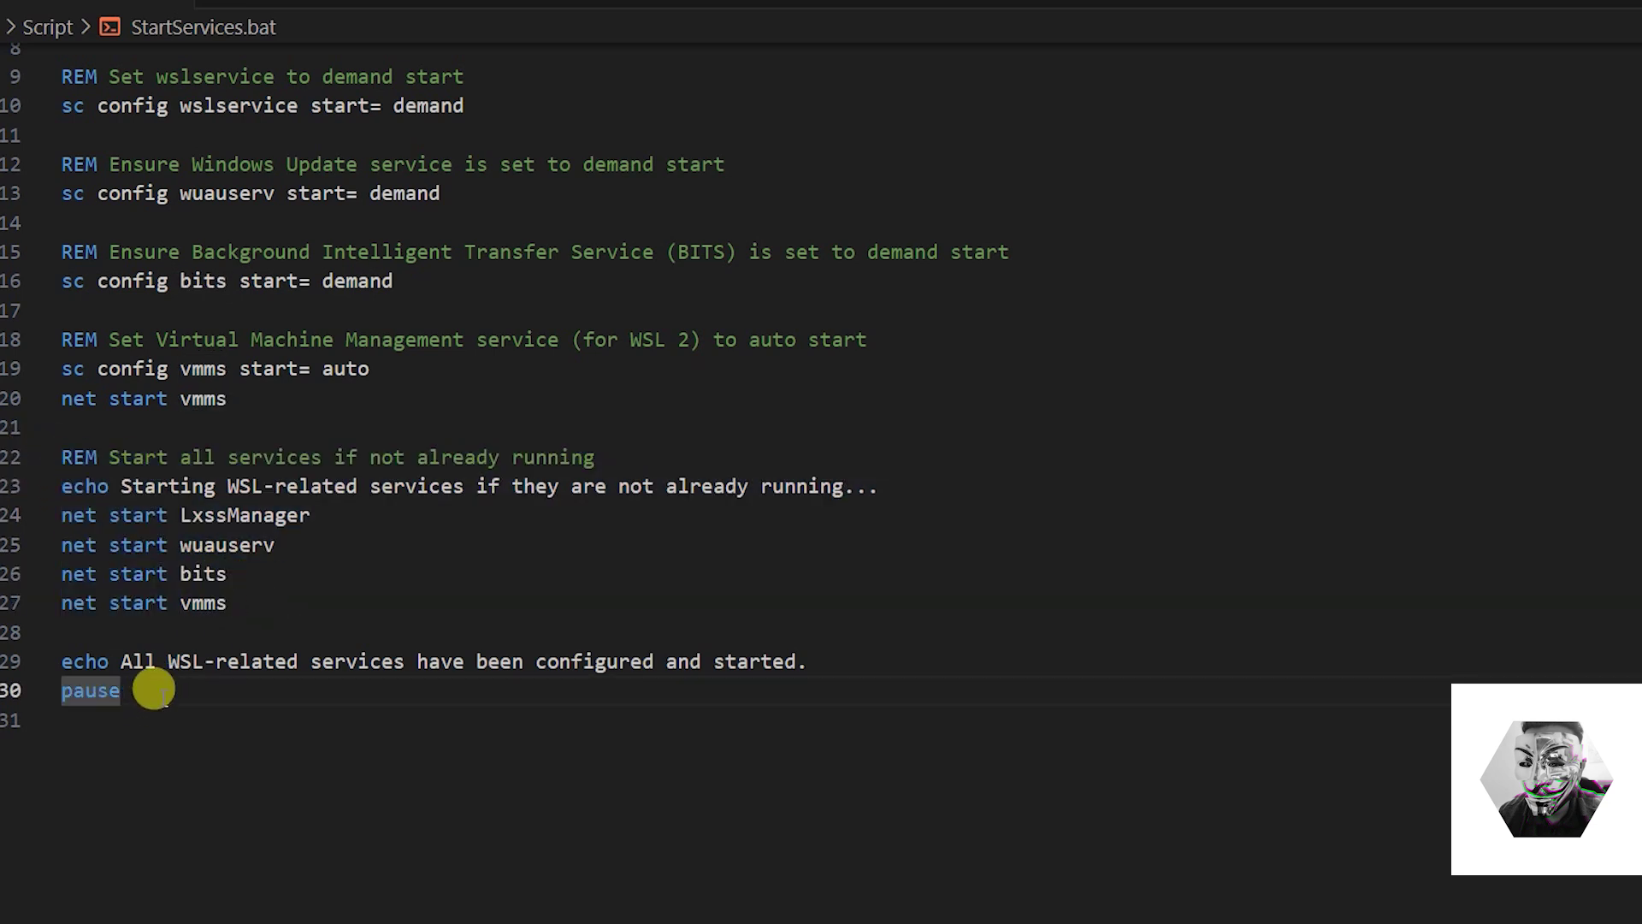
drag(177, 698, 66, 651)
click(171, 694)
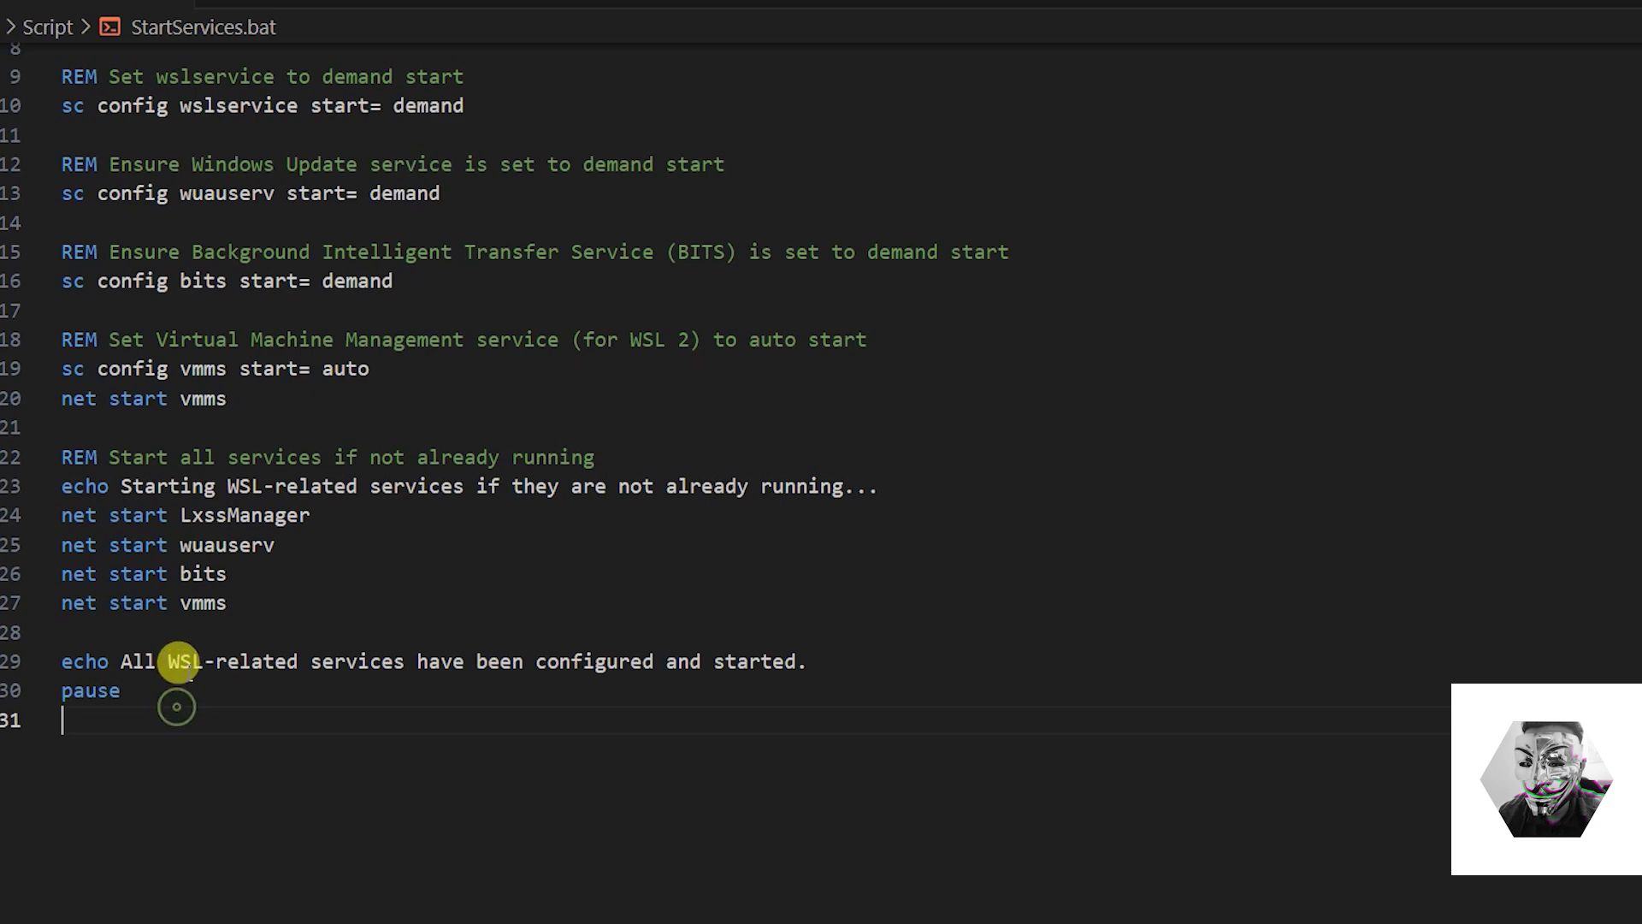
scroll(183, 668, up, 3)
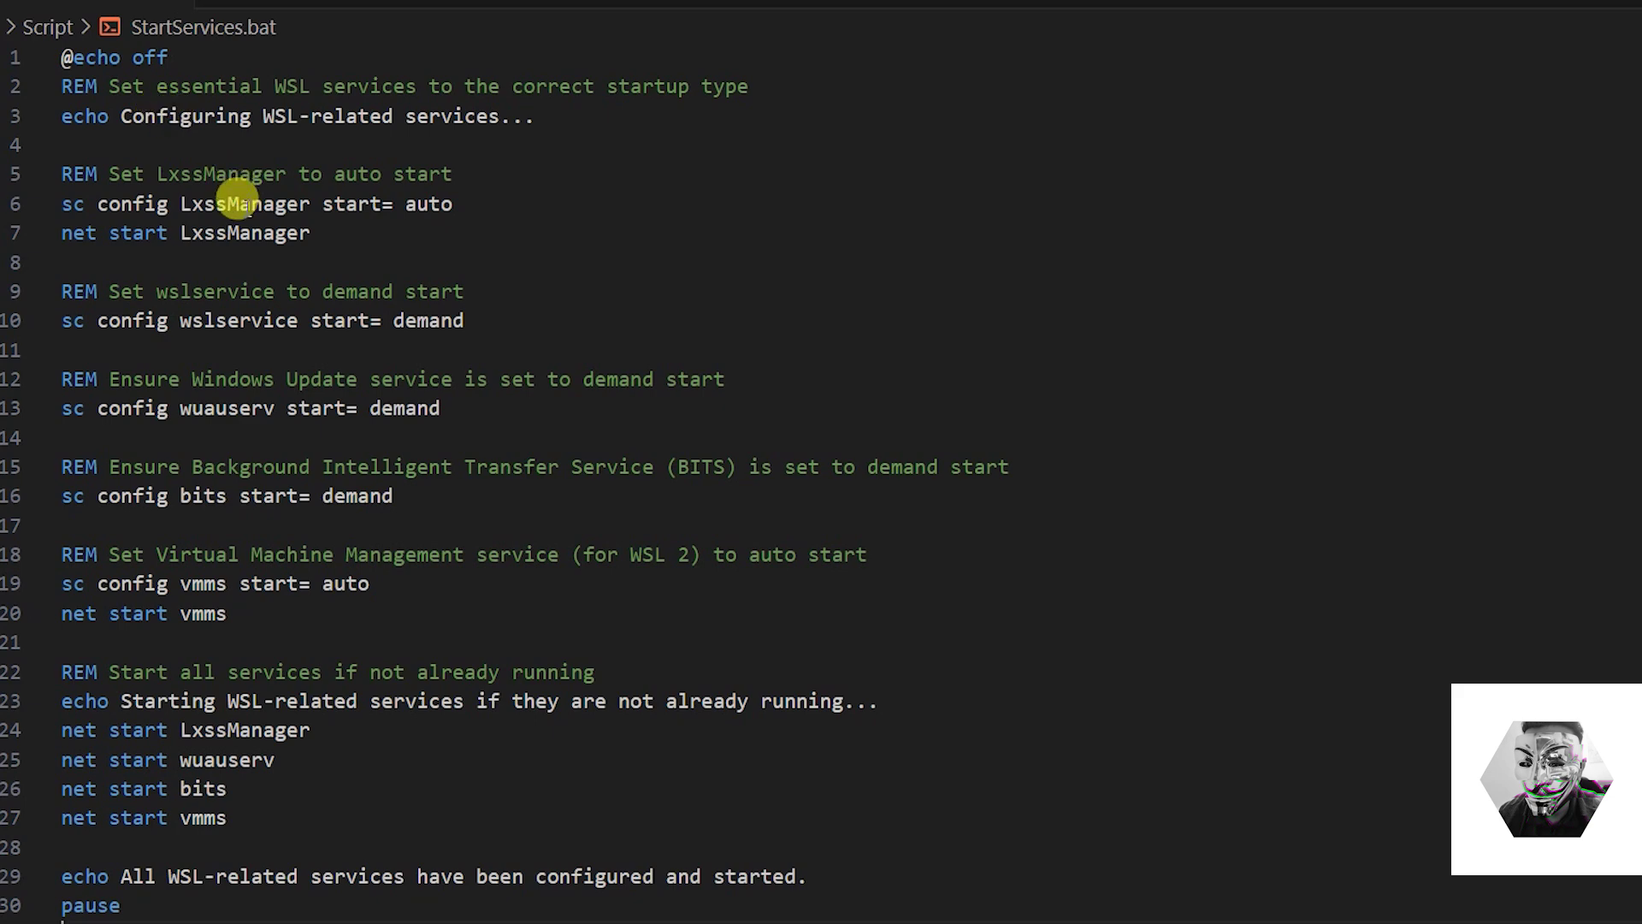
scroll(183, 128, down, 1)
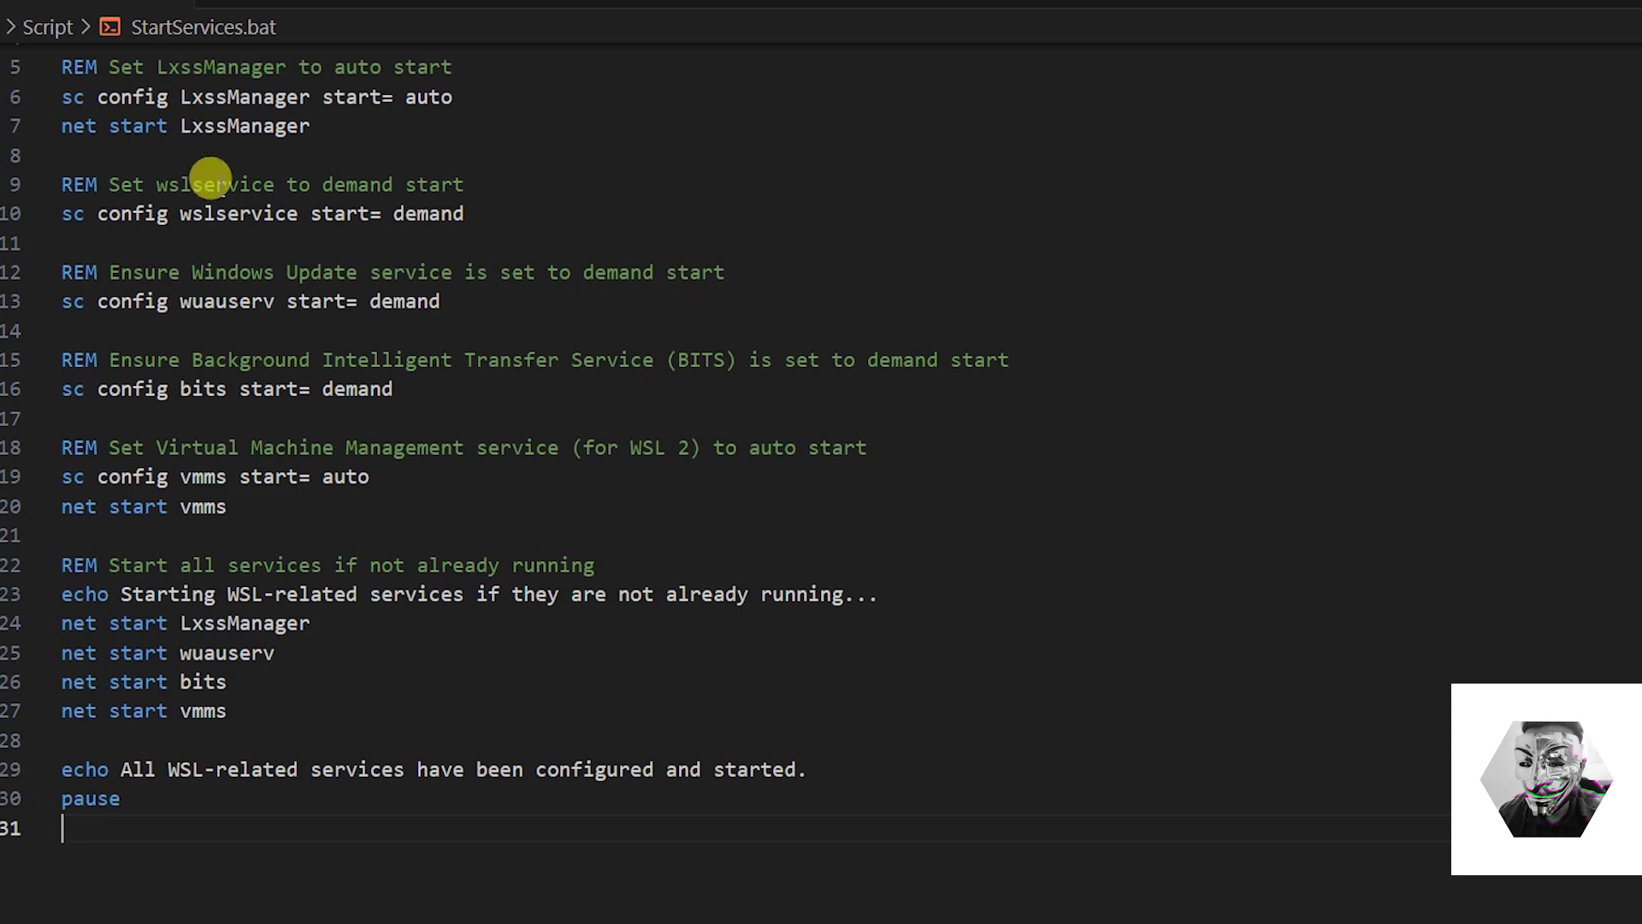
scroll(211, 173, up, 1)
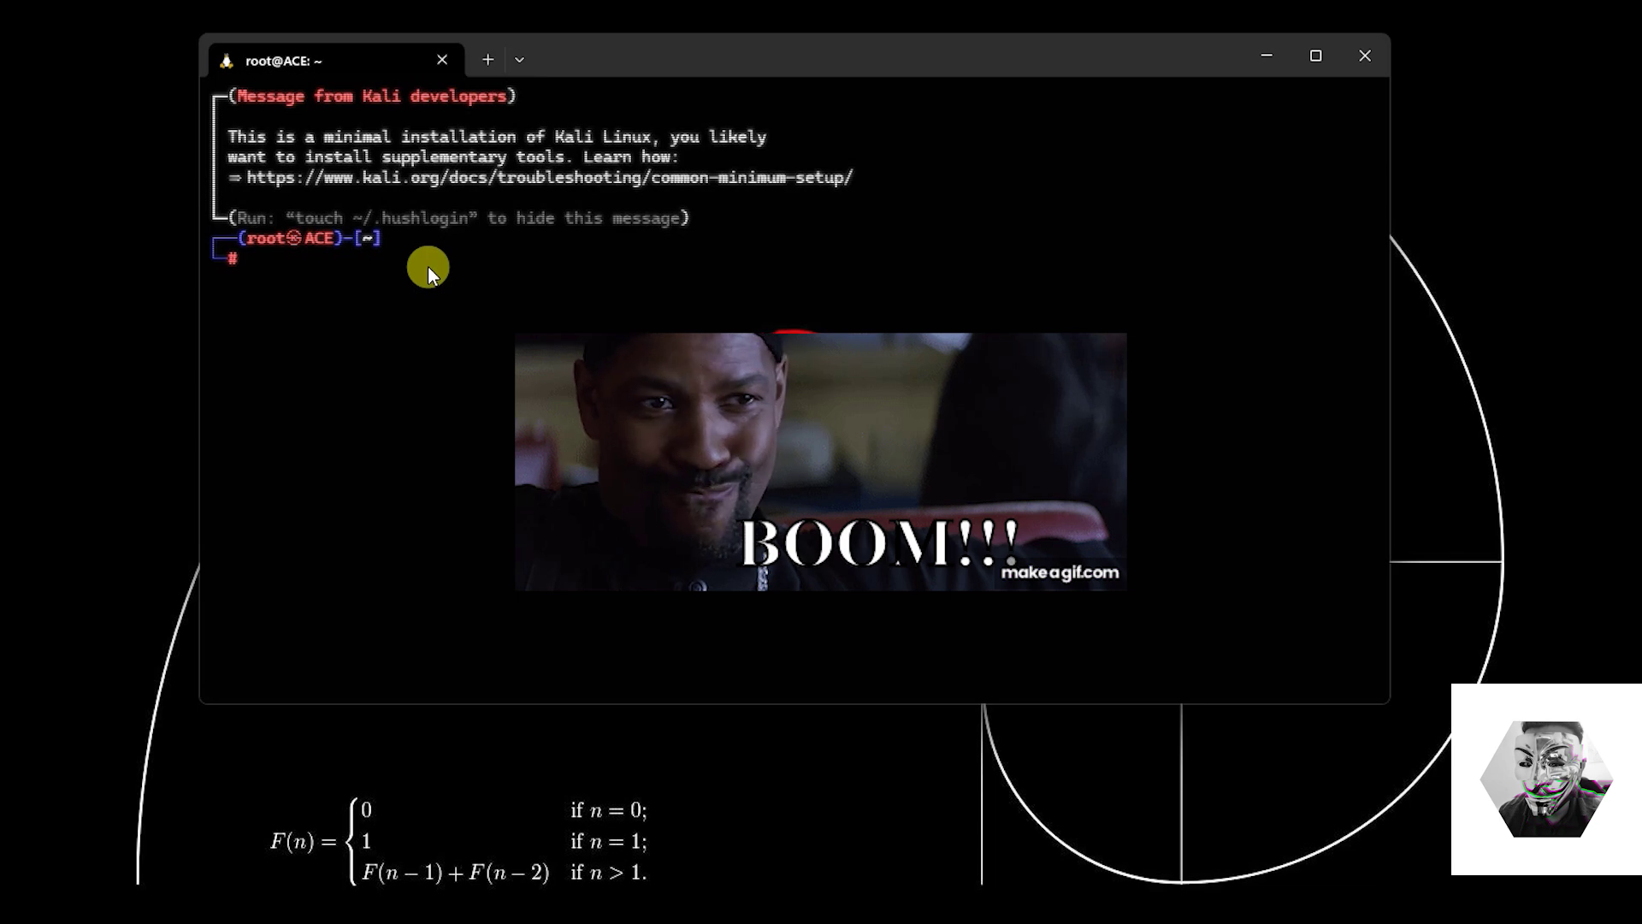
Run clear in the Kali Linux tab and nudge the terminal window slightly right.
text(clear)
key(Return)
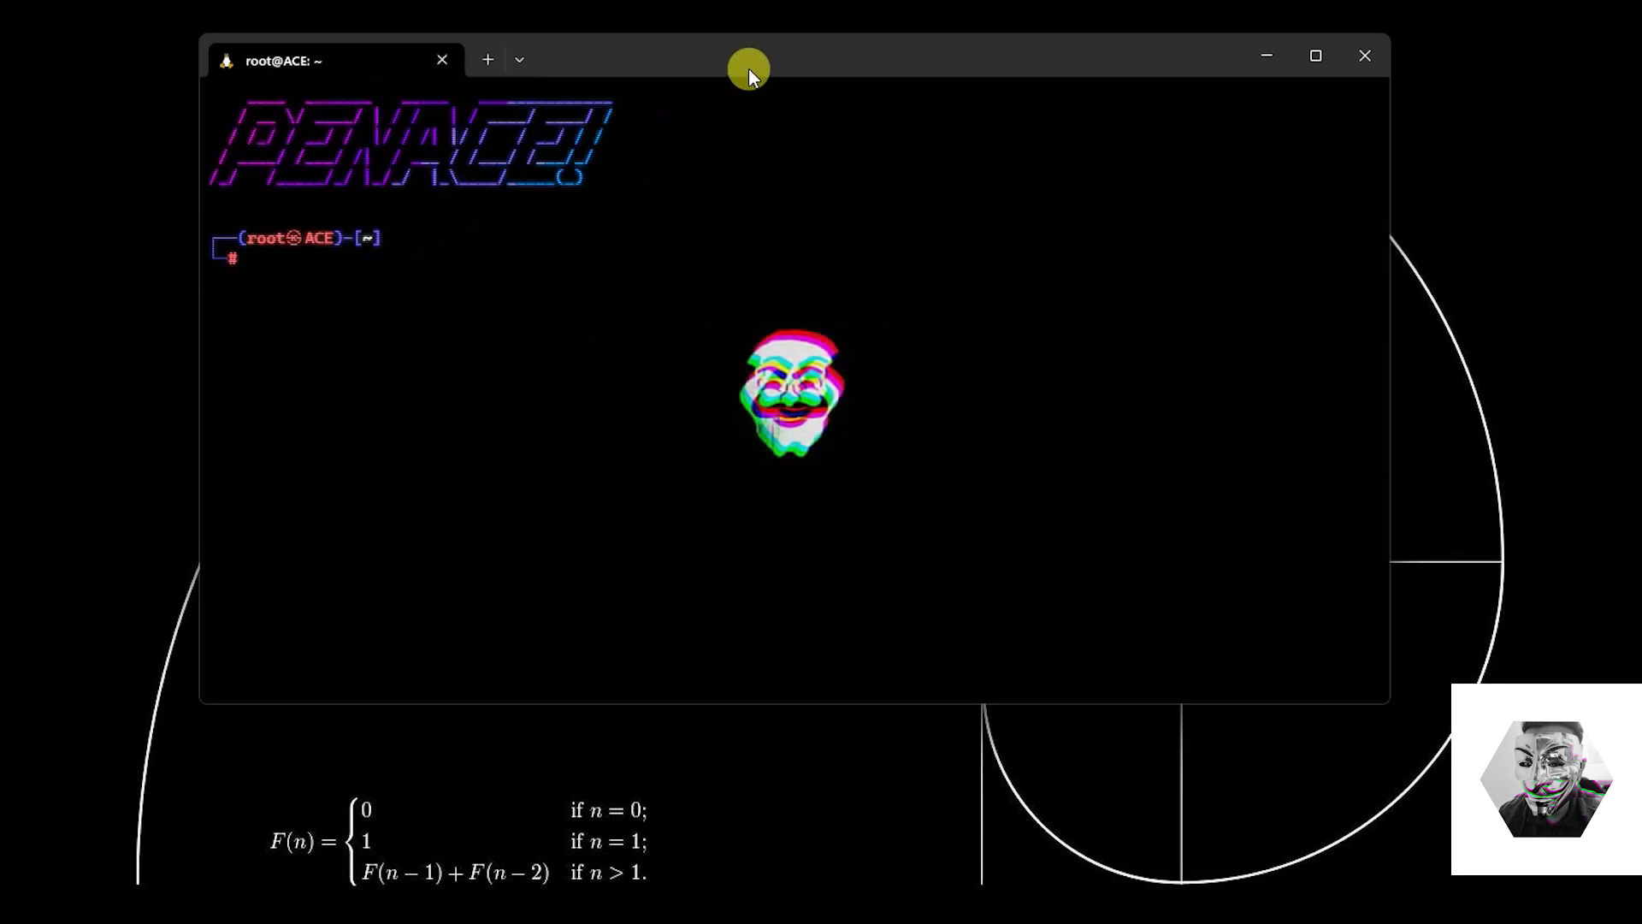
drag(748, 68, 760, 65)
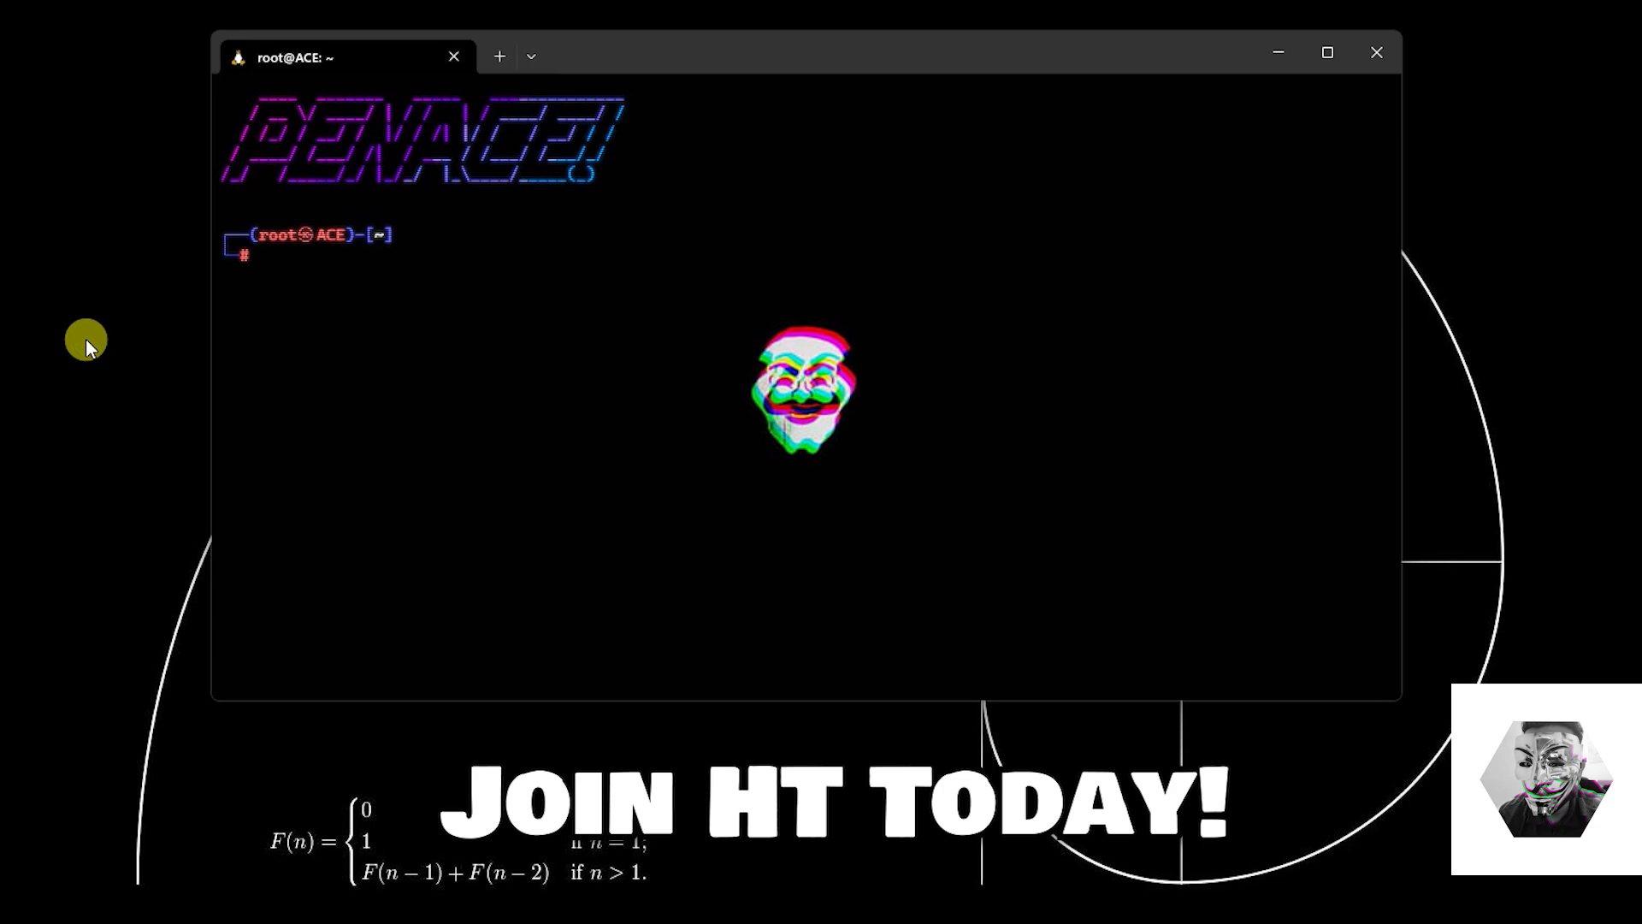